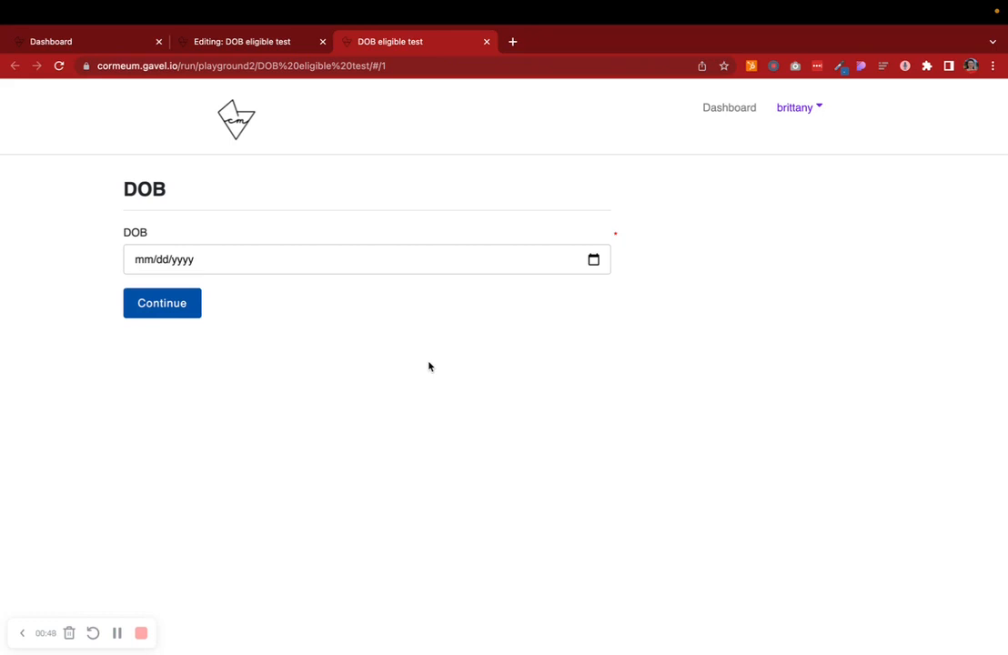
- Enter a date of birth in the DOB field of the test run and continue to the eligibility result
{"action": "left_click", "coordinate": [145, 264]}
{"action": "type", "text": "07/03/2005"}
{"action": "left_click", "coordinate": [234, 348]}
{"action": "left_click", "coordinate": [166, 317]}
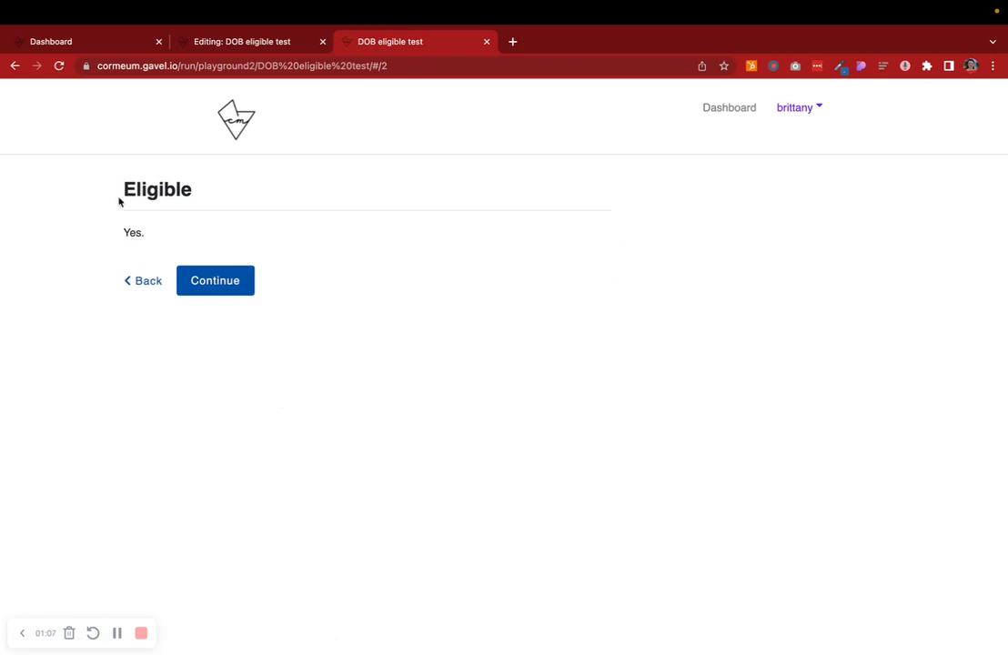
- Go back to the DOB page, change the day of the entered birth date, and continue to the result again
{"action": "left_click_drag", "start_coordinate": [117, 195], "coordinate": [245, 249]}
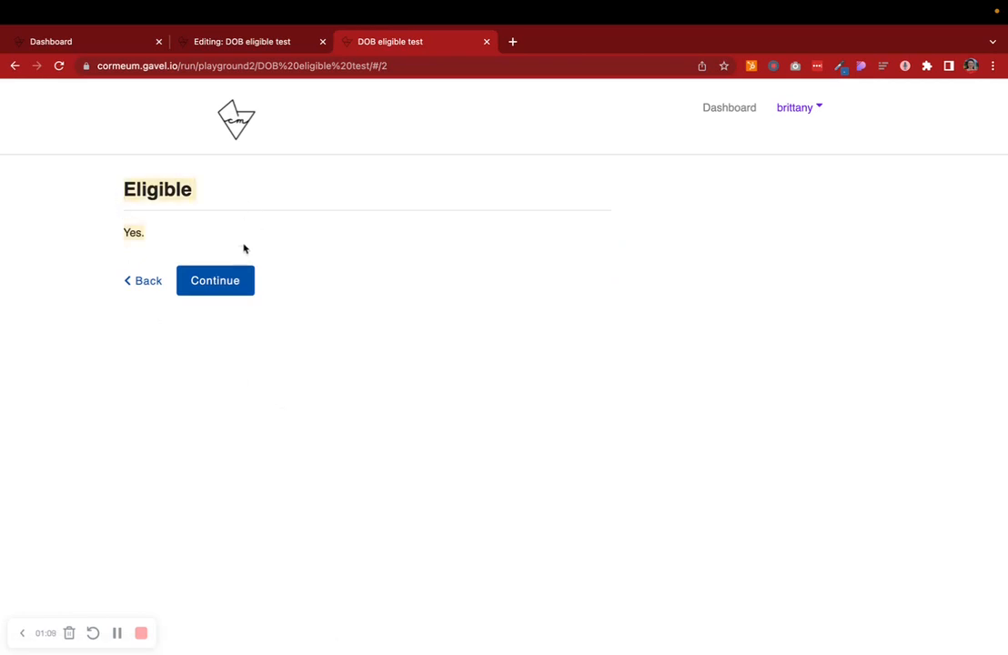
{"action": "left_click", "coordinate": [151, 283]}
{"action": "left_click", "coordinate": [155, 261]}
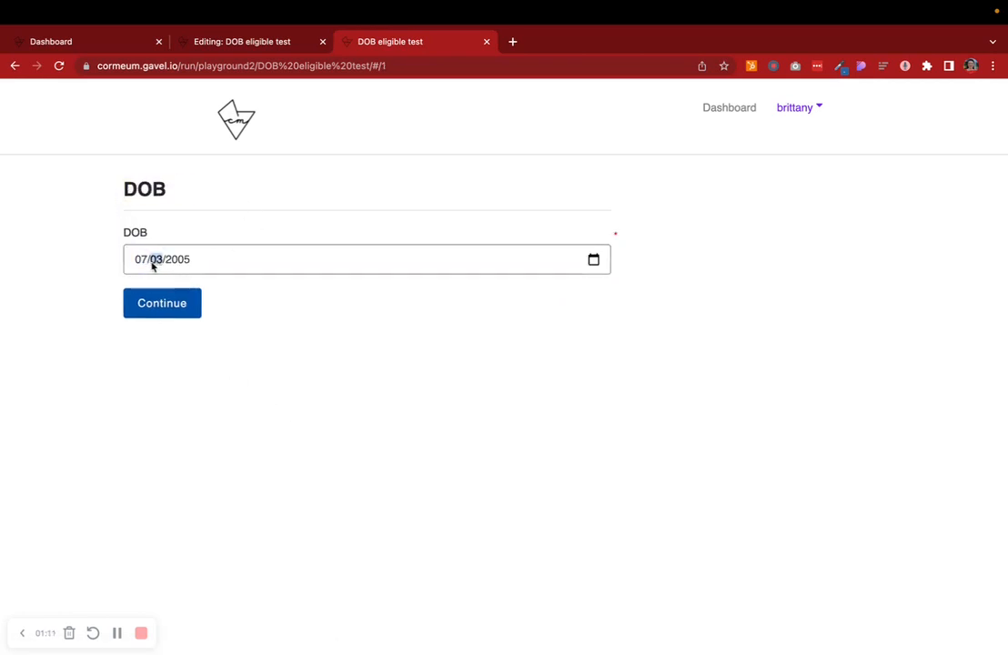
{"action": "type", "text": "4"}
{"action": "left_click", "coordinate": [362, 386]}
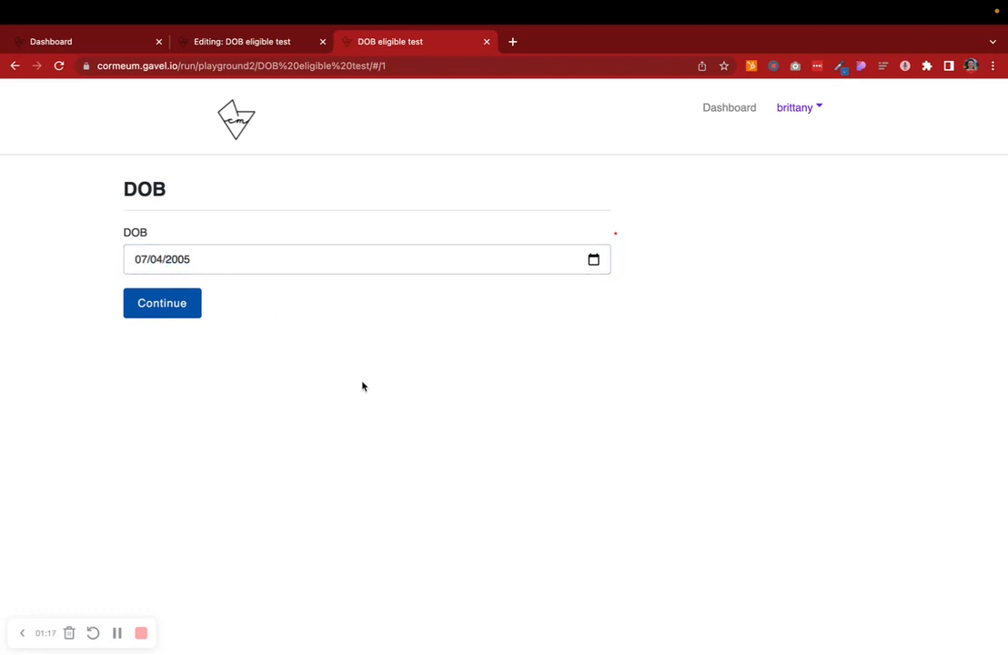
{"action": "left_click", "coordinate": [176, 315]}
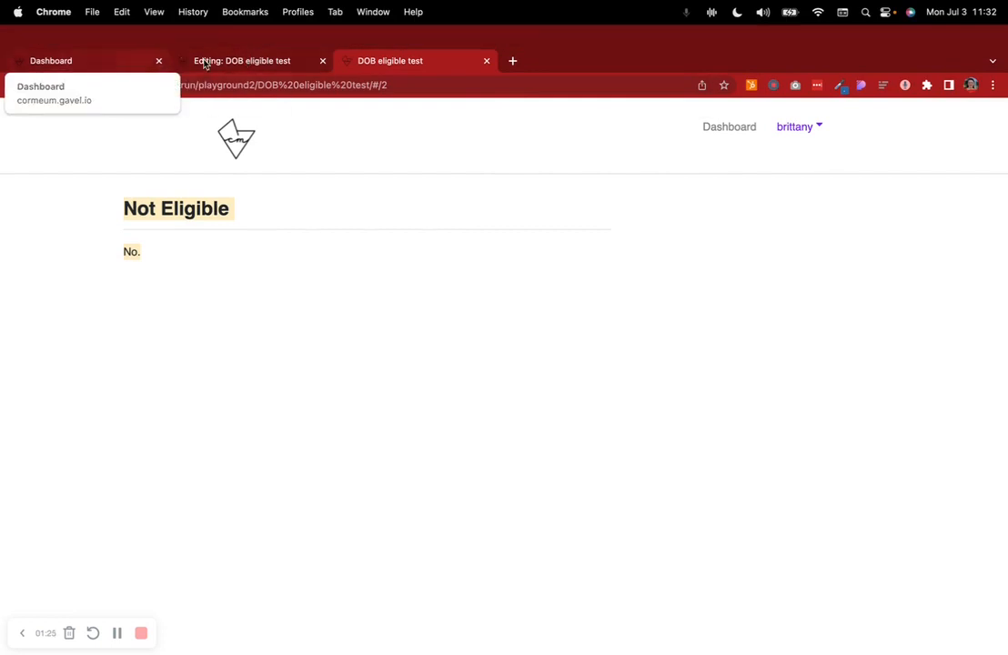
- Switch to the editor tab and review the IL page's variables and its invisible logic
{"action": "left_click", "coordinate": [196, 61]}
{"action": "scroll", "coordinate": [254, 252], "scroll_direction": "down", "scroll_amount": 1}
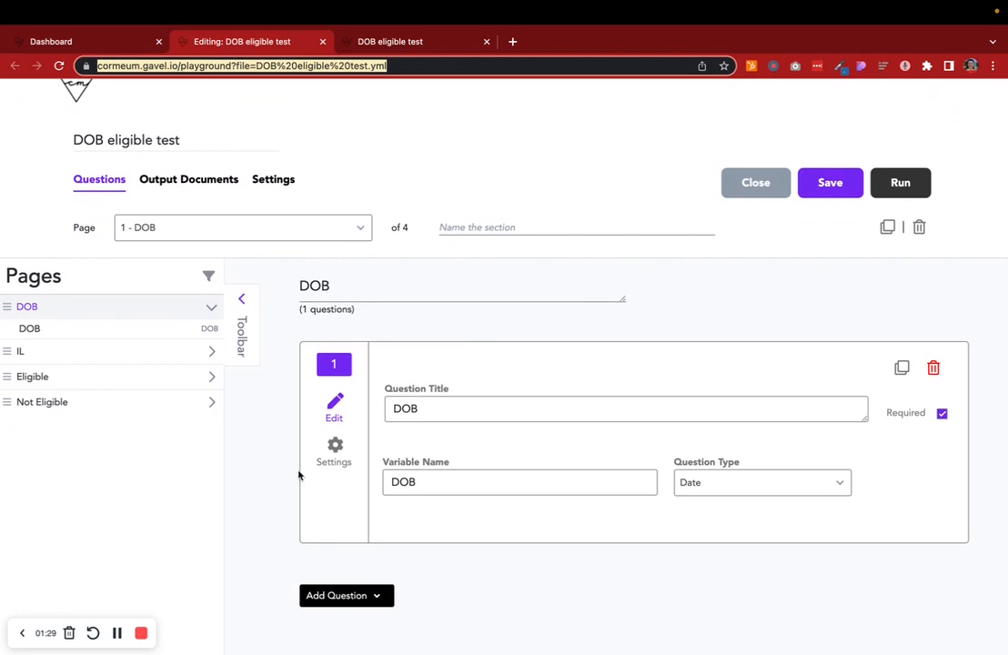
{"action": "left_click", "coordinate": [259, 401]}
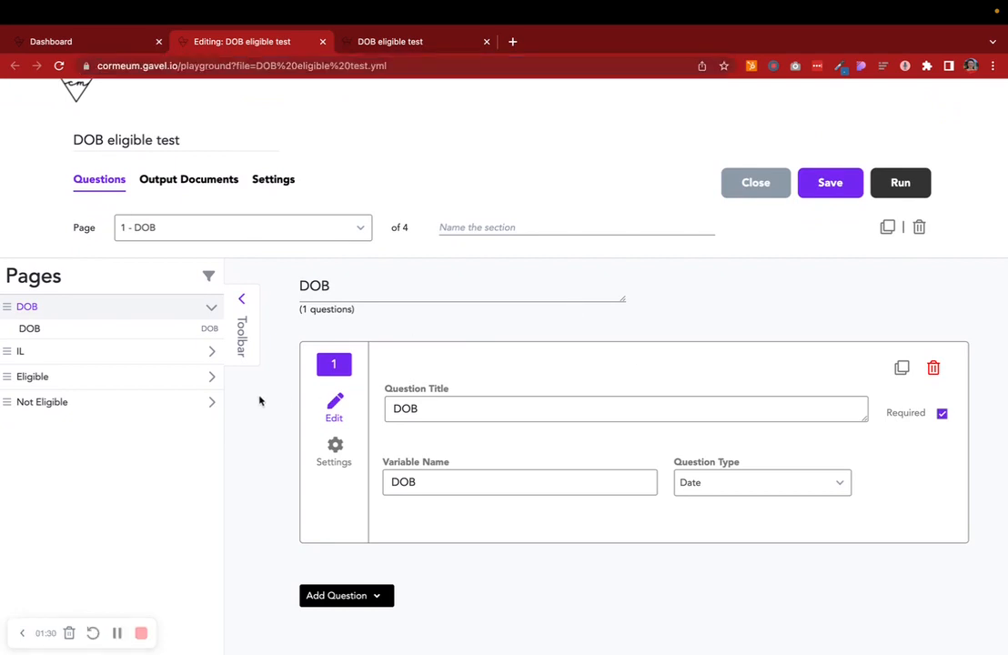
{"action": "left_click", "coordinate": [104, 355]}
{"action": "scroll", "coordinate": [484, 391], "scroll_direction": "down", "scroll_amount": 1}
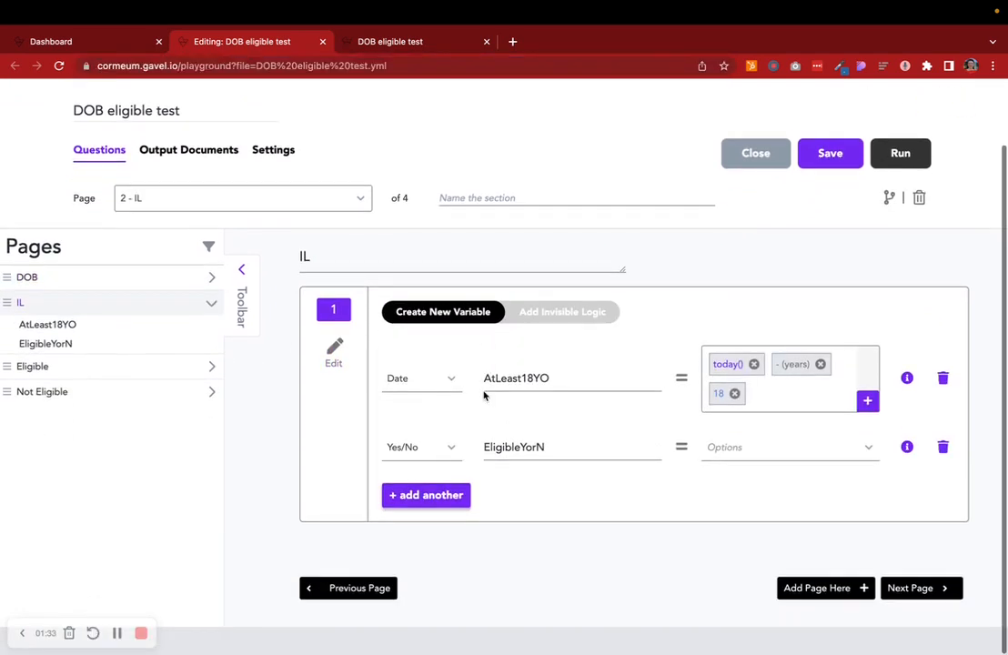
{"action": "left_click_drag", "start_coordinate": [537, 379], "coordinate": [480, 378]}
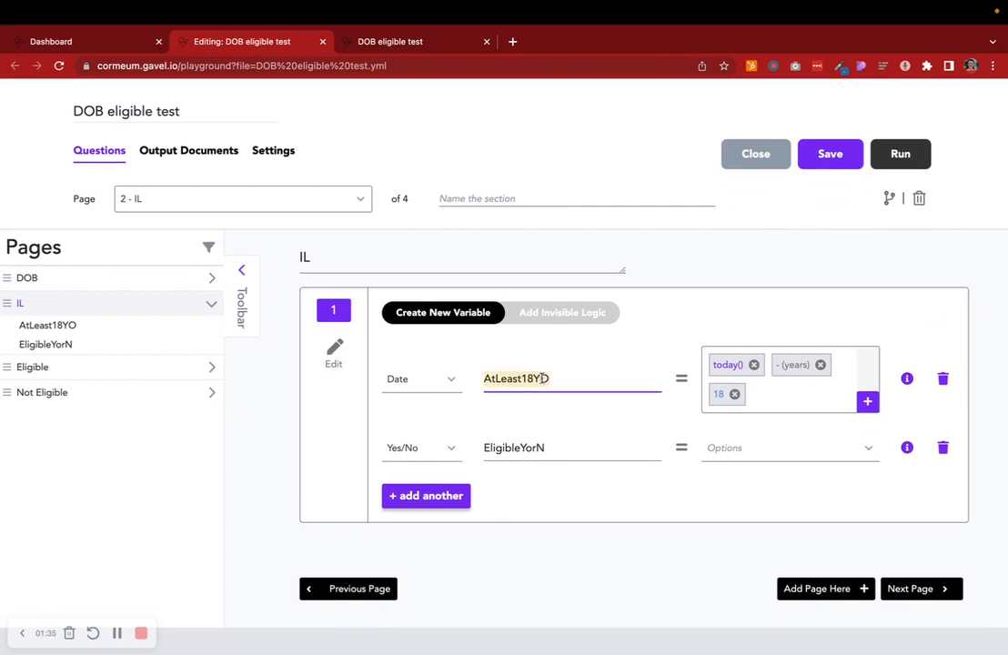
{"action": "double_click", "coordinate": [551, 443]}
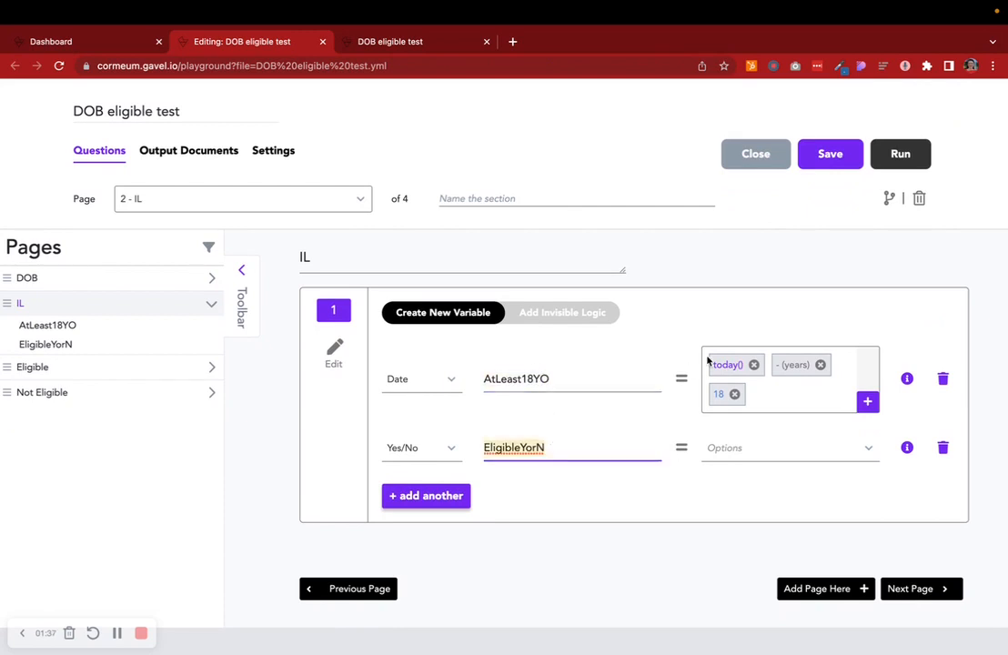
{"action": "left_click", "coordinate": [562, 312]}
{"action": "scroll", "coordinate": [562, 315], "scroll_direction": "down", "scroll_amount": 3}
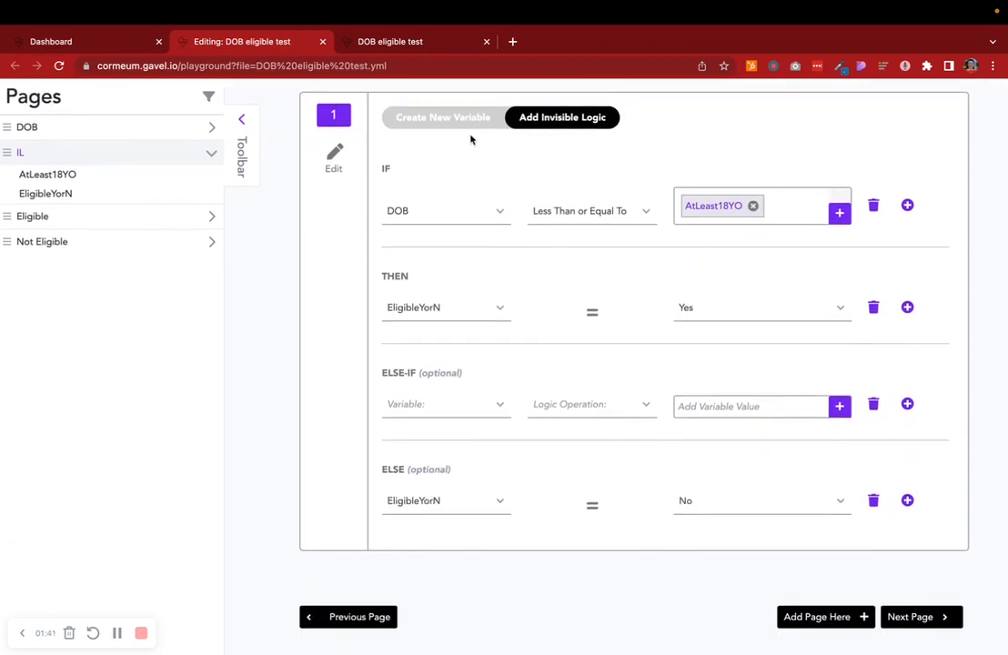
- Expand the DOB page and review the IL page's variable definitions and logic once more
{"action": "left_click", "coordinate": [210, 127]}
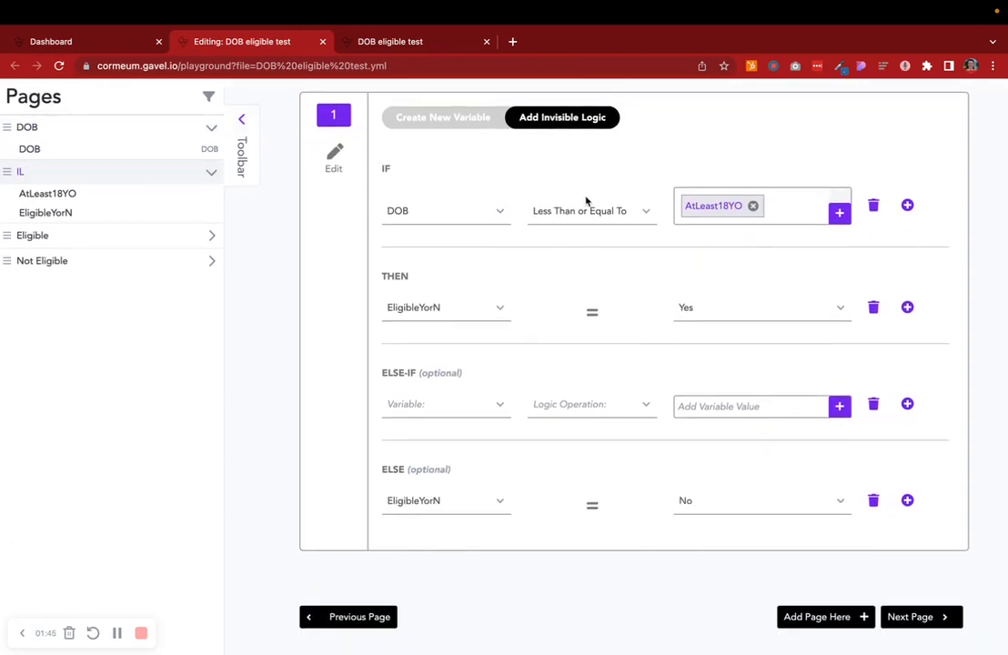
{"action": "left_click", "coordinate": [484, 116]}
{"action": "double_click", "coordinate": [553, 374]}
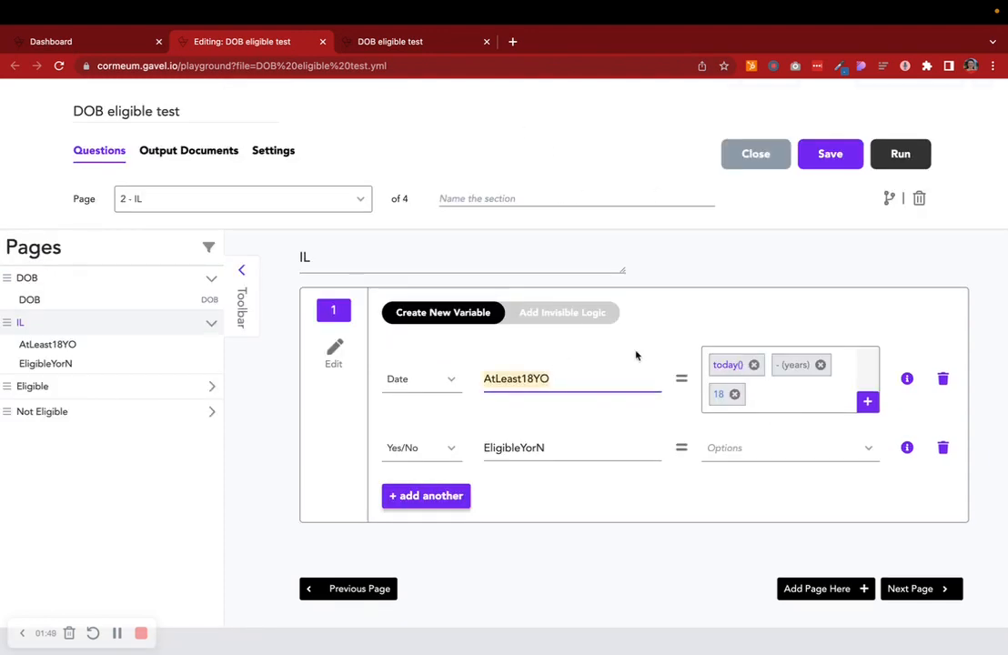
{"action": "left_click", "coordinate": [582, 315]}
{"action": "scroll", "coordinate": [371, 282], "scroll_direction": "down", "scroll_amount": 3}
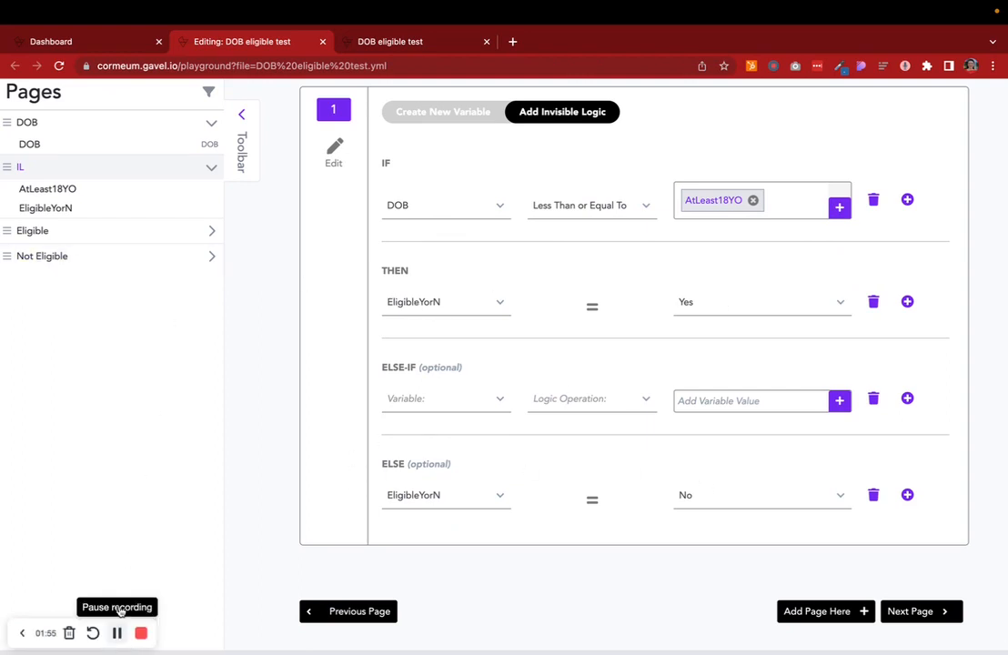
- Review the page logic conditions of the Eligible and Not Eligible pages
{"action": "left_click", "coordinate": [109, 231]}
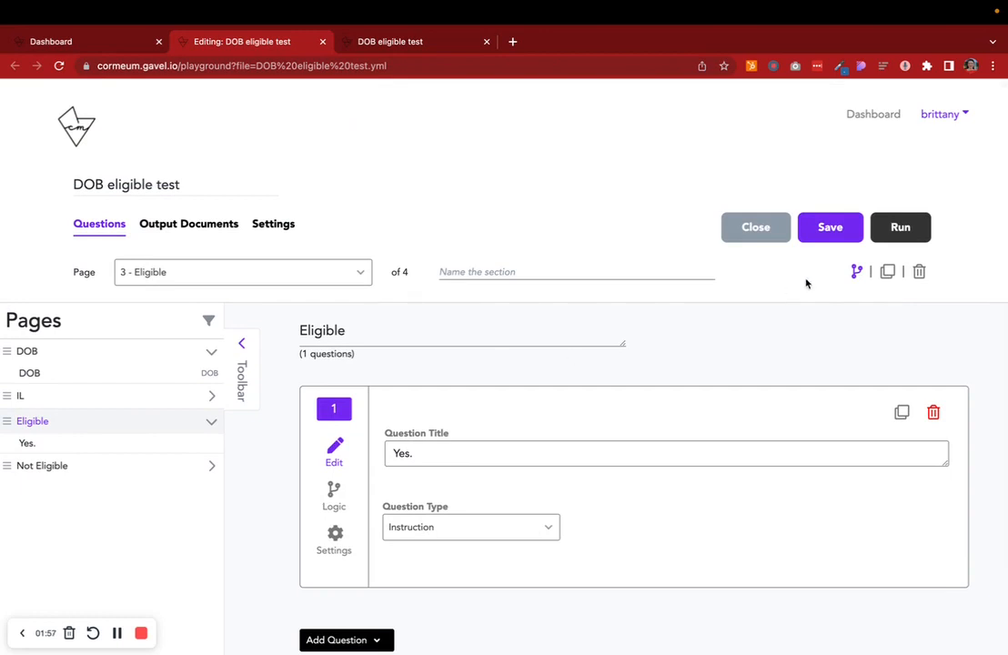
{"action": "left_click", "coordinate": [855, 271]}
{"action": "scroll", "coordinate": [748, 364], "scroll_direction": "right", "scroll_amount": 2}
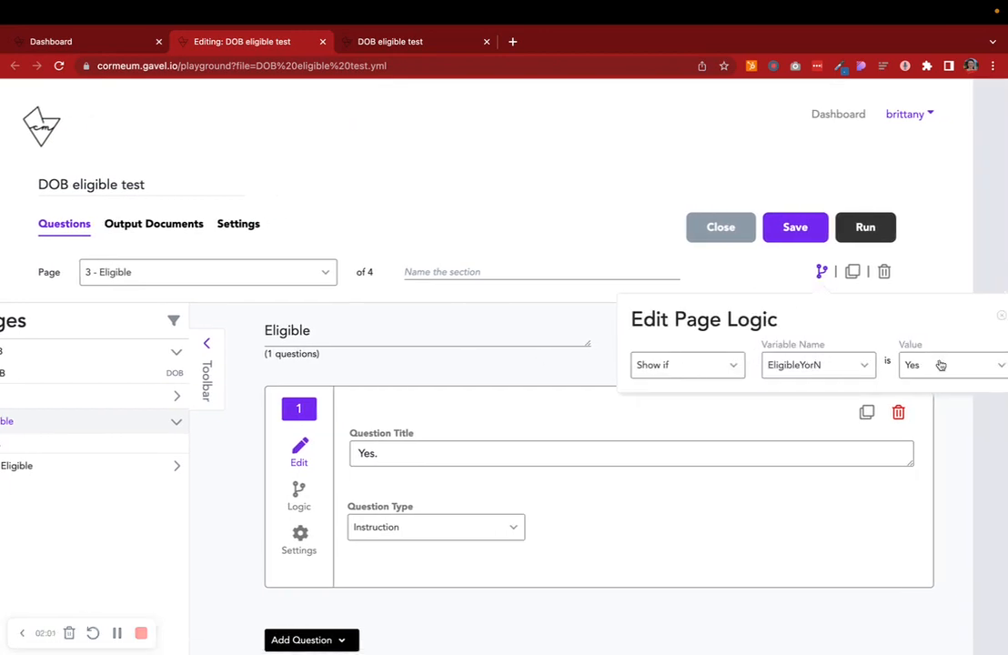
{"action": "scroll", "coordinate": [76, 465], "scroll_direction": "left", "scroll_amount": 2}
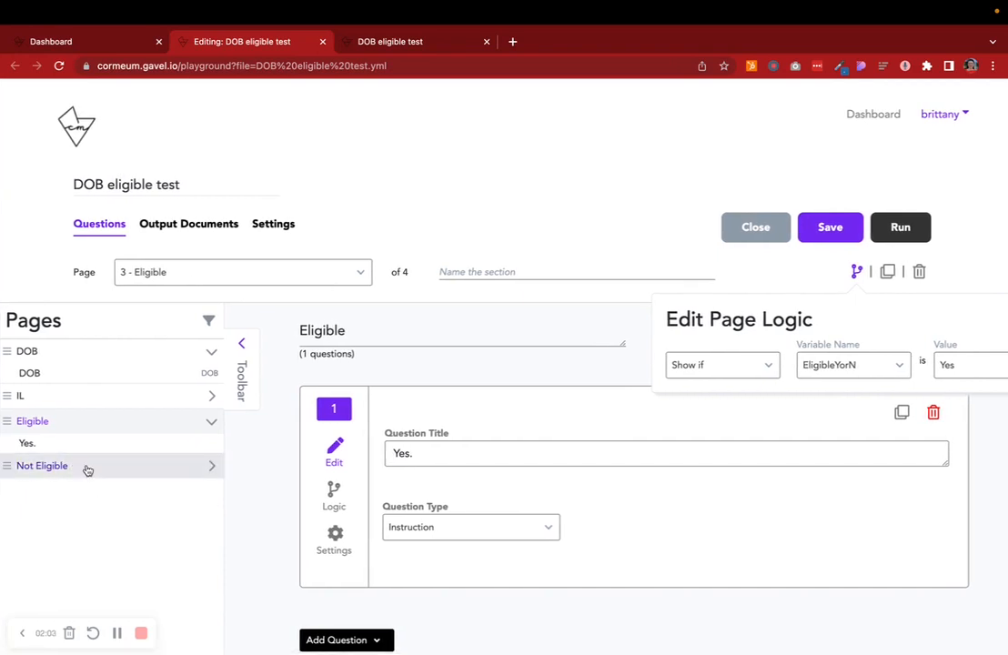
{"action": "left_click", "coordinate": [85, 466]}
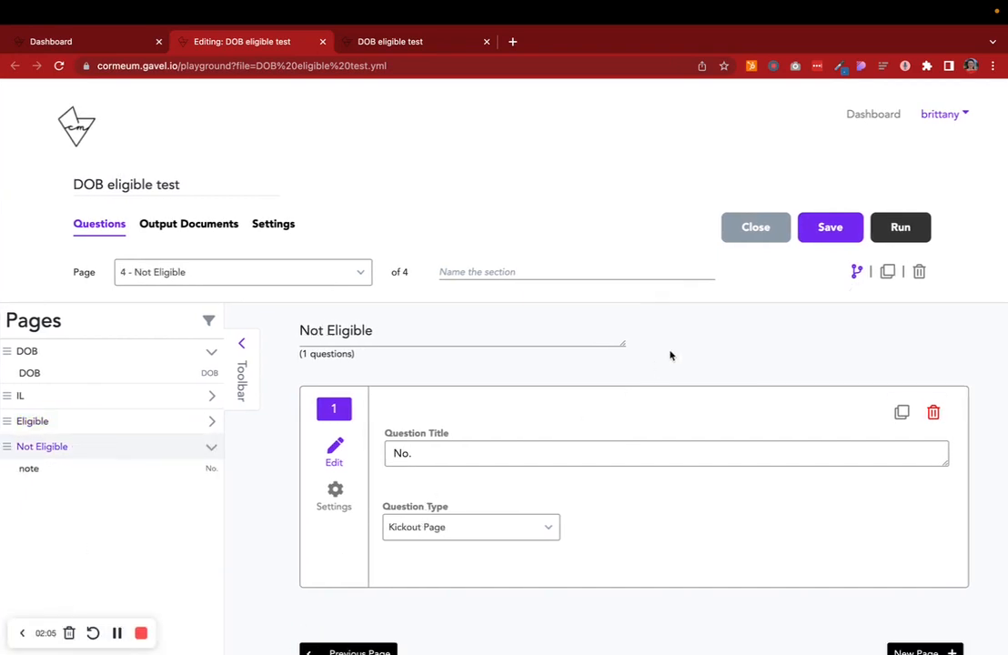
{"action": "left_click", "coordinate": [857, 271]}
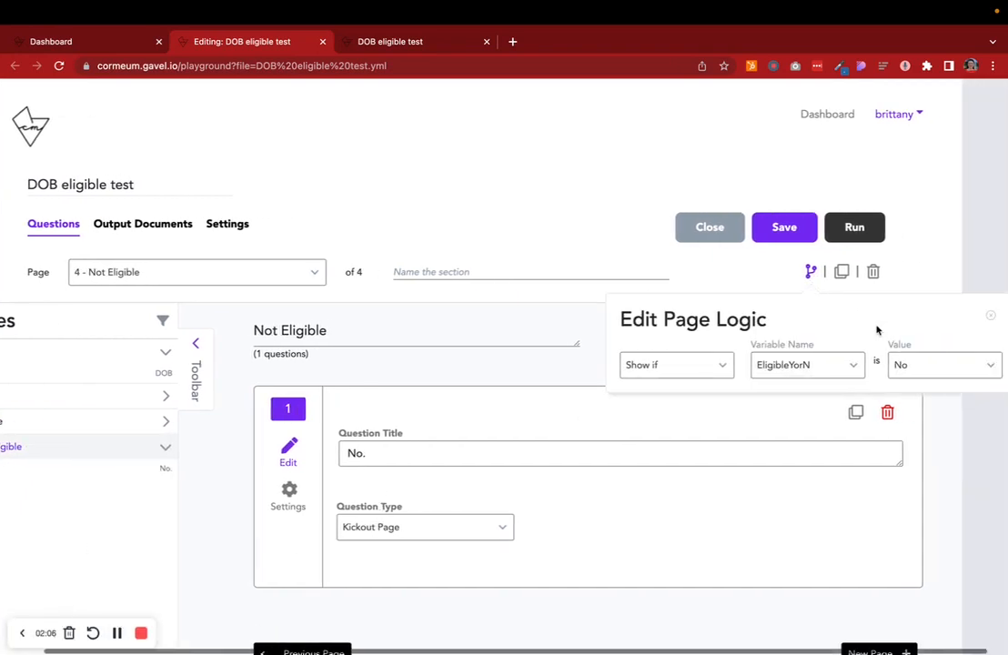
{"action": "left_click", "coordinate": [118, 602]}
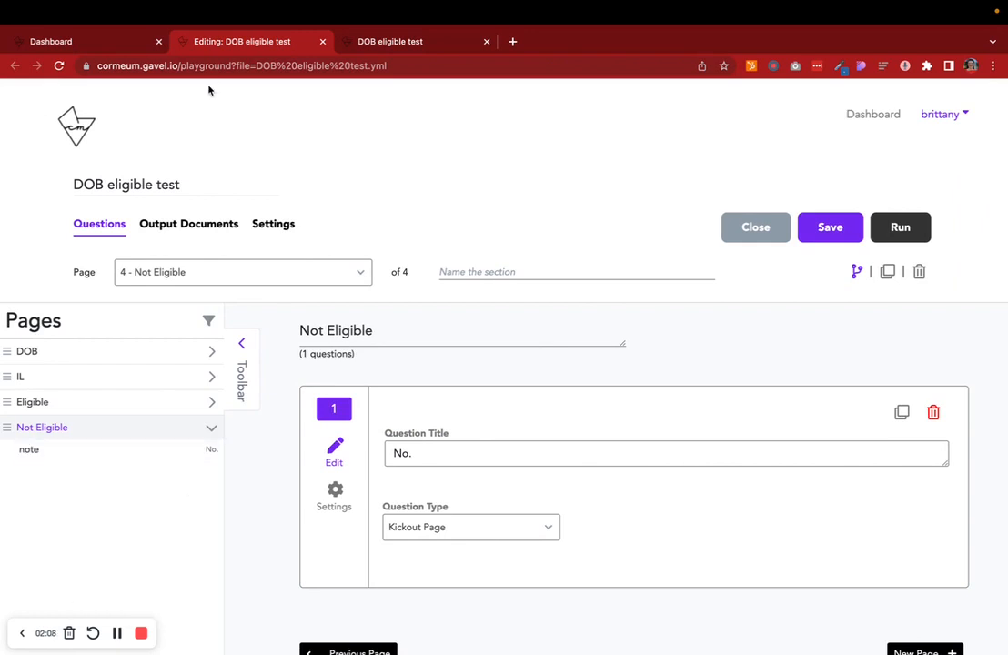
- Create a new workflow named DOB IL TEST from the dashboard
{"action": "left_click", "coordinate": [100, 40]}
{"action": "left_click", "coordinate": [120, 632]}
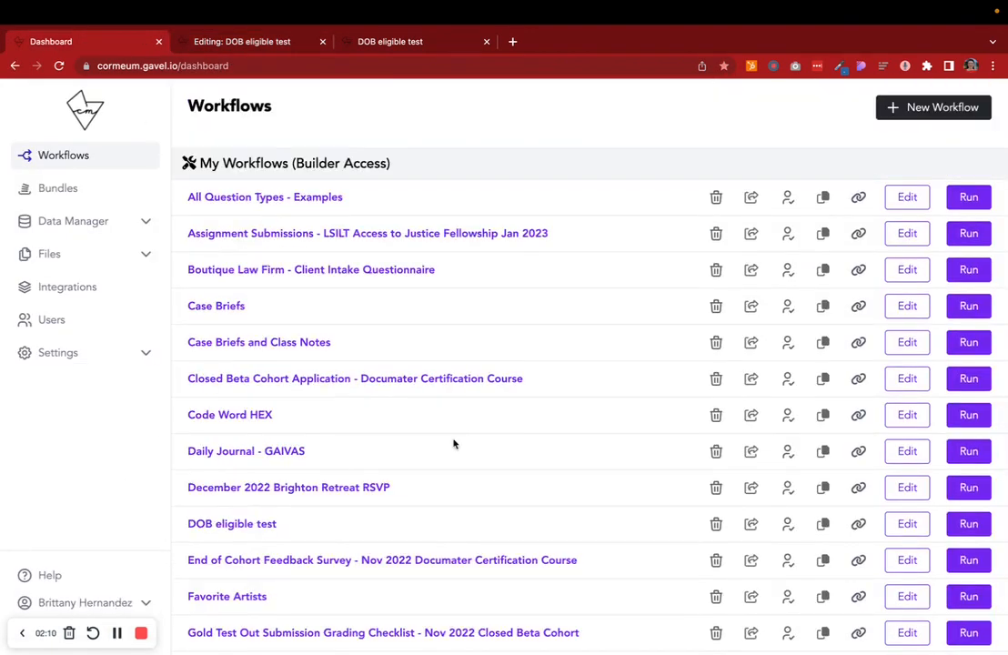
{"action": "left_click", "coordinate": [895, 110]}
{"action": "type", "text": "DOB IL TEST"}
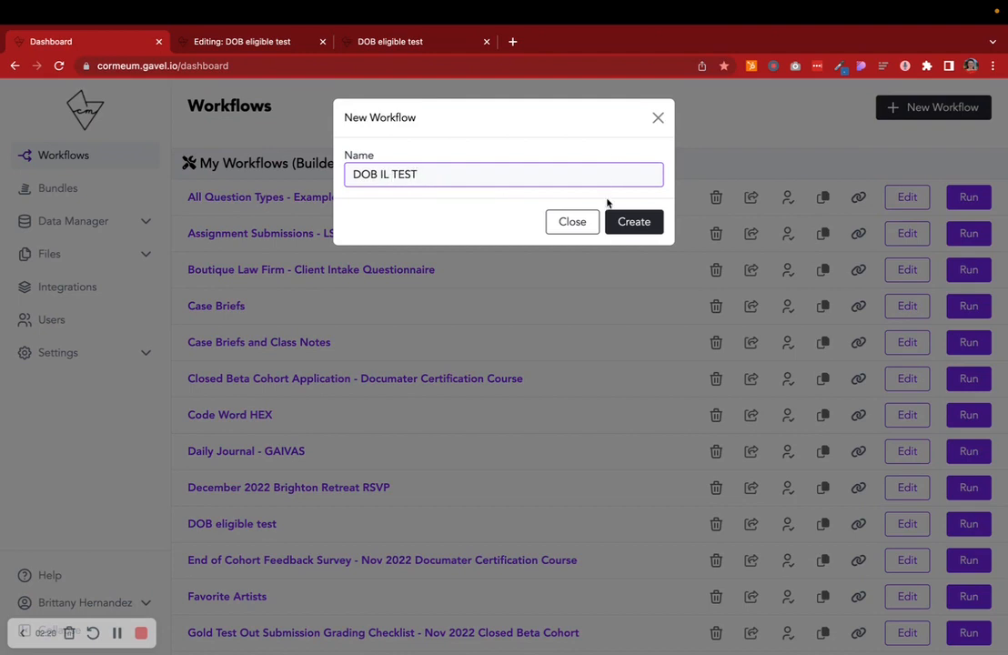
{"action": "left_click", "coordinate": [647, 224]}
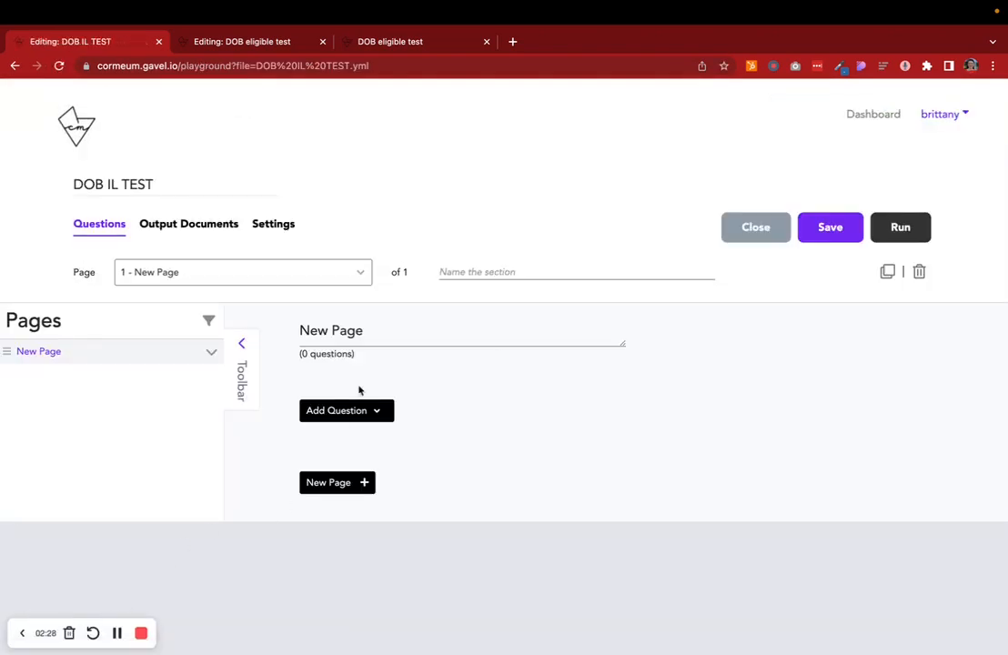
- Rename the workflow's first page to DOB
{"action": "triple_click", "coordinate": [383, 327]}
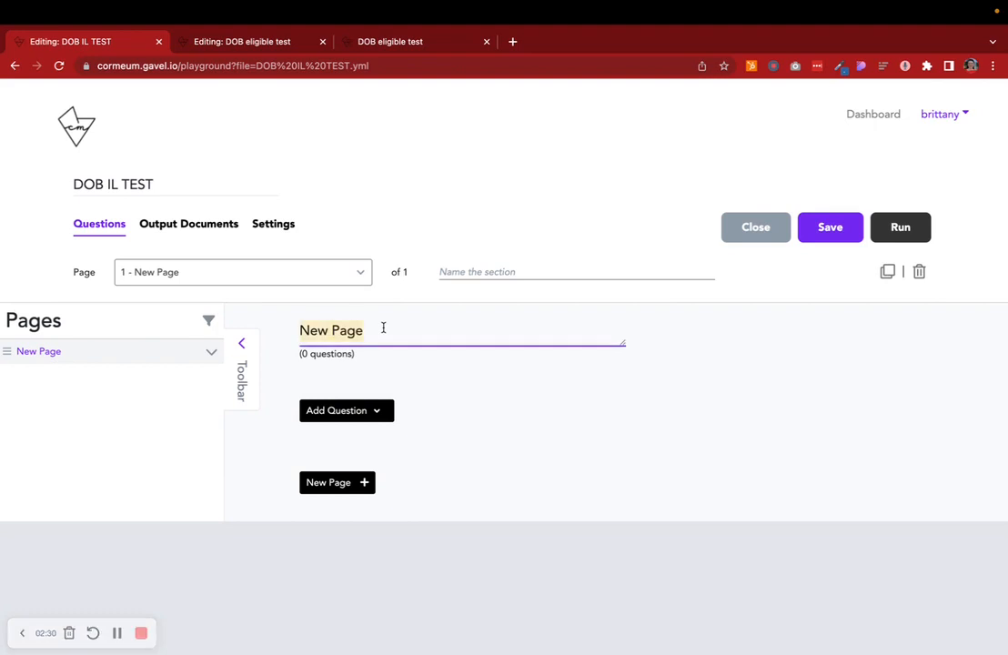
{"action": "type", "text": "DB"}
{"action": "key", "text": "BackSpace"}
{"action": "type", "text": "OB"}
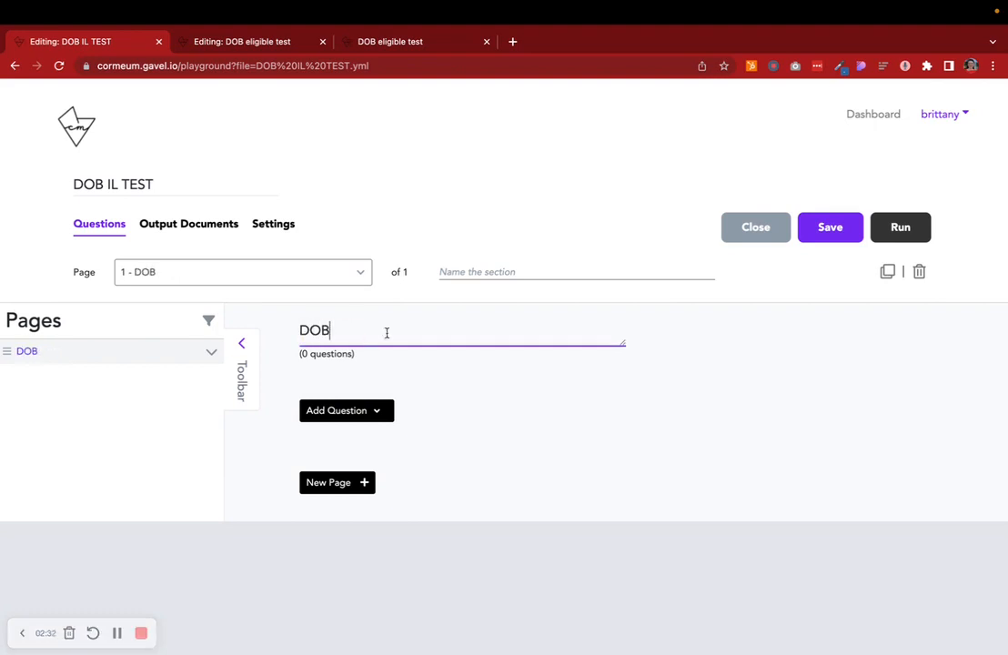
- Add a Date question titled "What is your DOB?" to the DOB page
{"action": "left_click", "coordinate": [385, 413]}
{"action": "scroll", "coordinate": [523, 422], "scroll_direction": "down", "scroll_amount": 4}
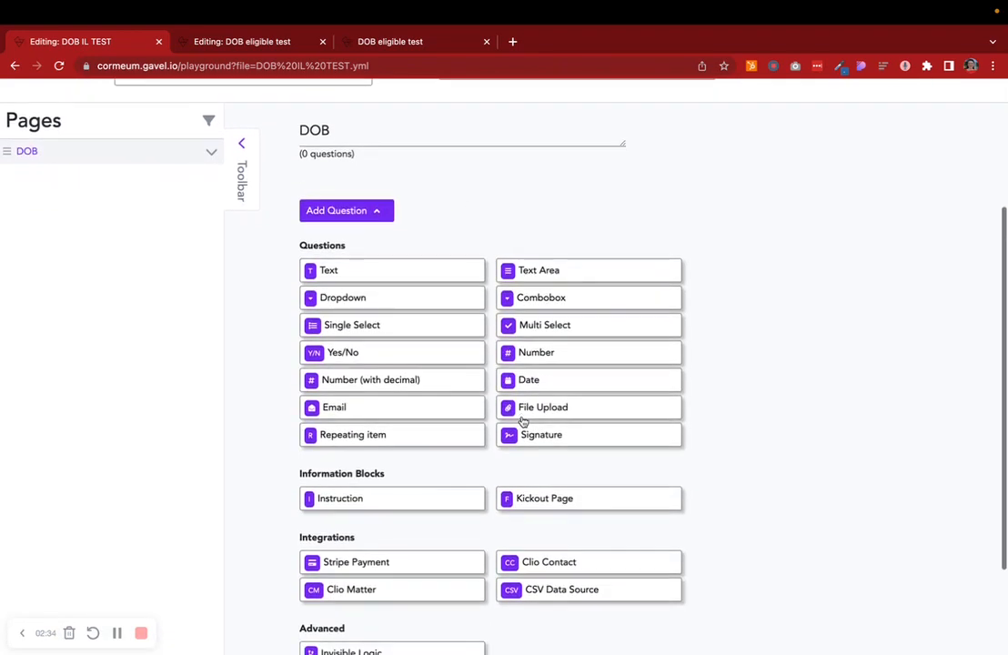
{"action": "left_click", "coordinate": [533, 382]}
{"action": "left_click", "coordinate": [412, 330]}
{"action": "type", "text": "What is your DOB?"}
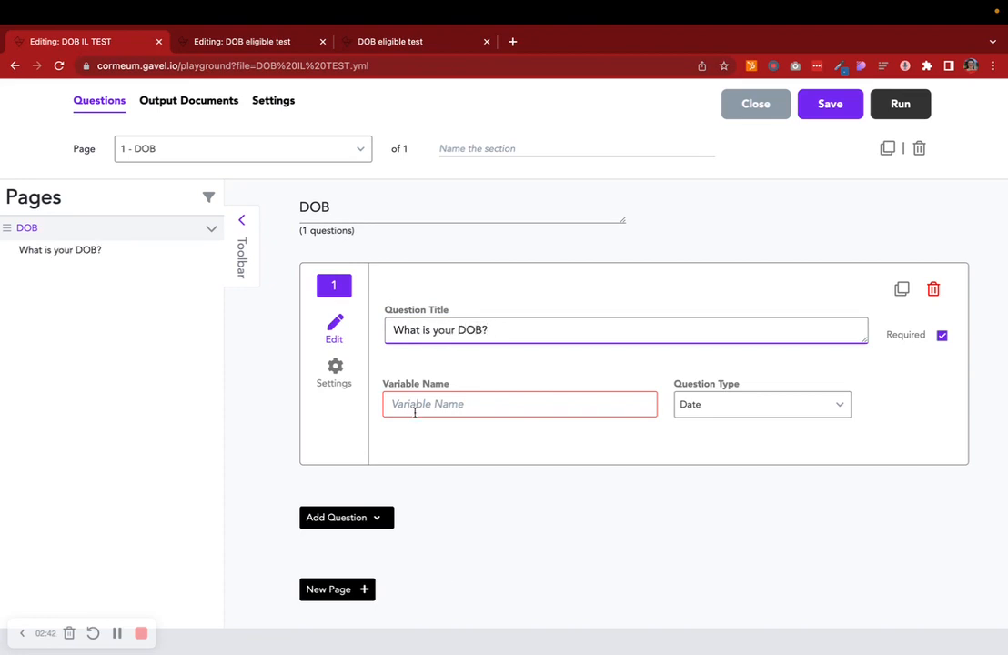
- Set the question's variable name to Contact_DOB
{"action": "left_click", "coordinate": [415, 411]}
{"action": "type", "text": "Conta"}
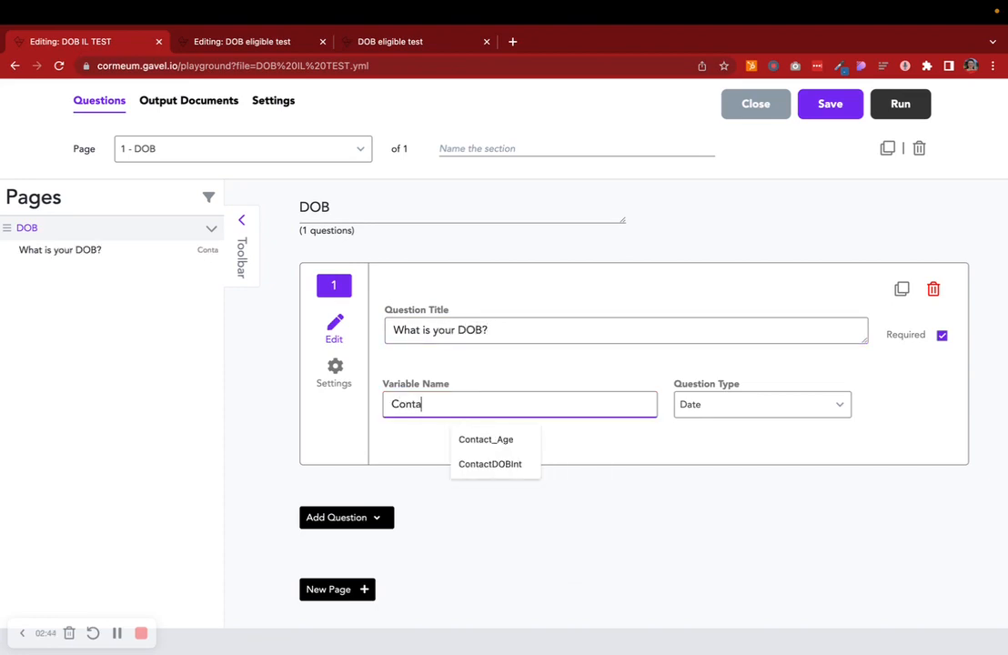
{"action": "type", "text": "ct_DOB"}
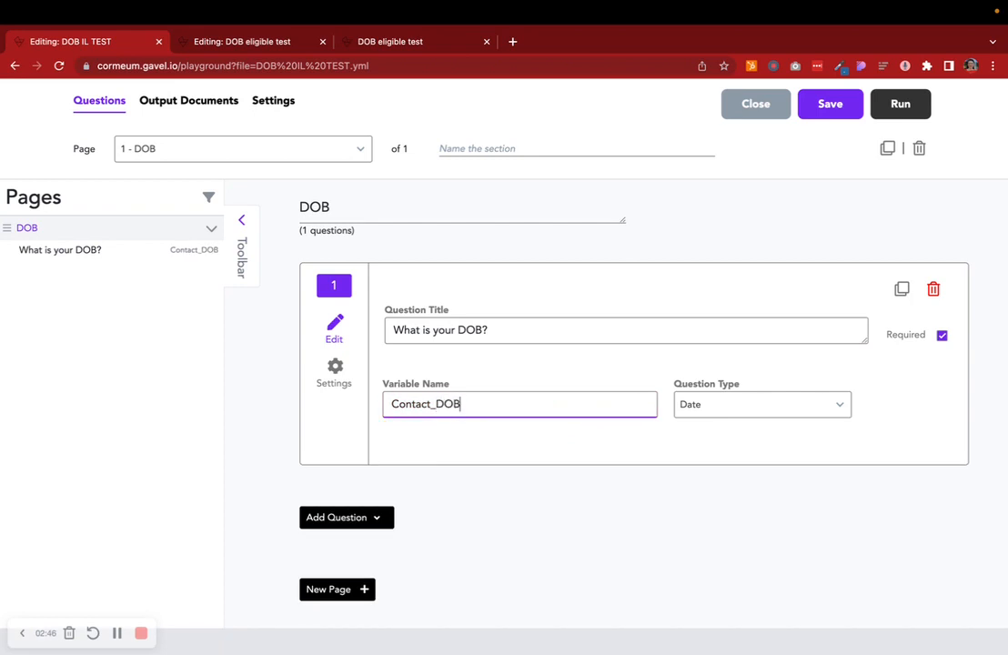
{"action": "left_click", "coordinate": [516, 511]}
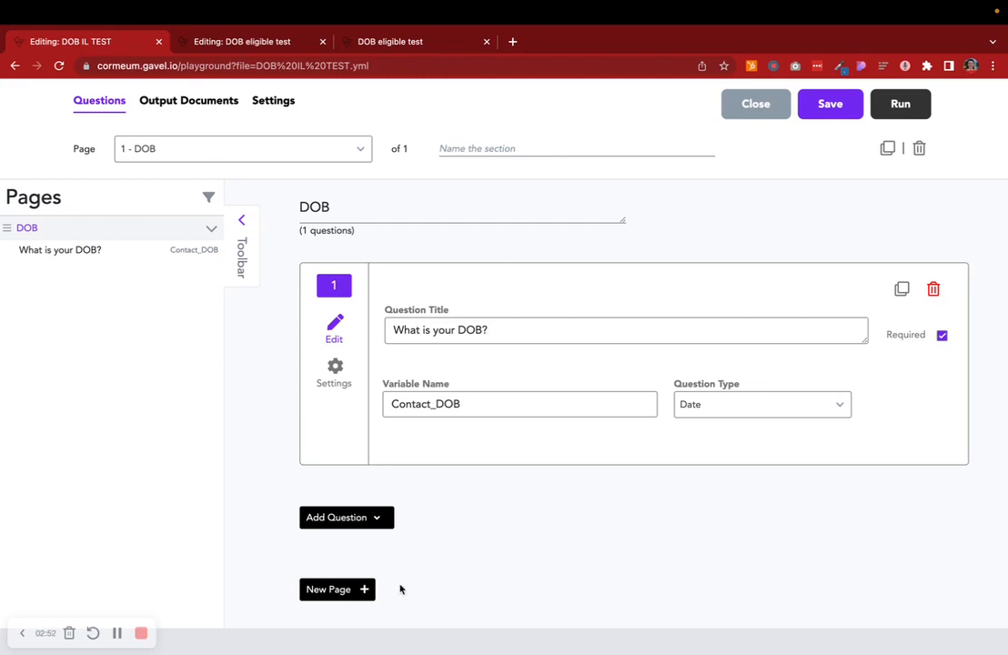
- Add a new page and insert an Invisible Logic block on it
{"action": "left_click", "coordinate": [342, 591]}
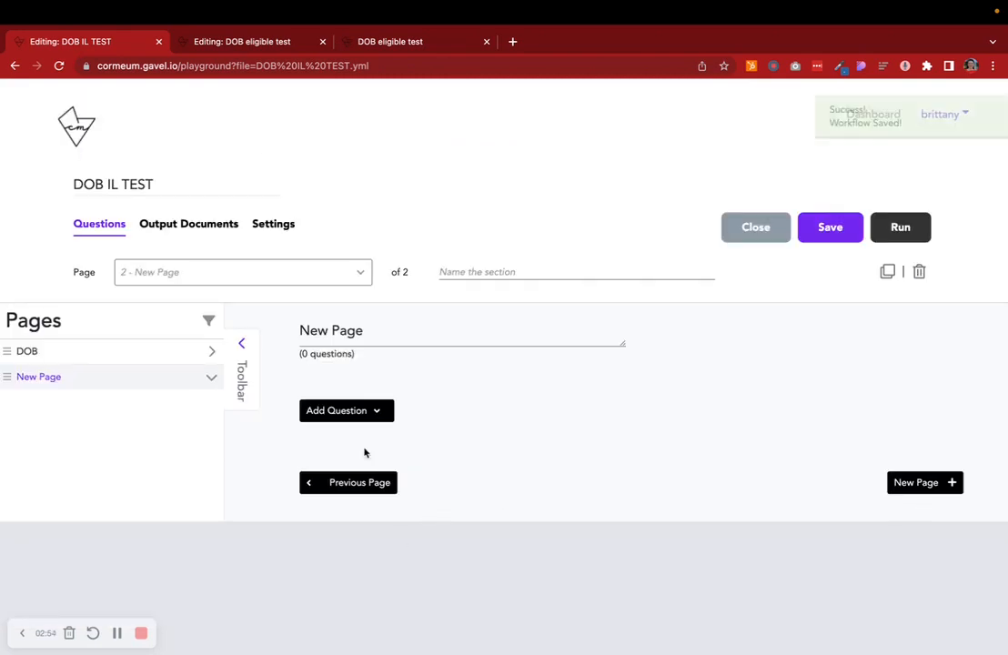
{"action": "left_click", "coordinate": [348, 411]}
{"action": "scroll", "coordinate": [527, 531], "scroll_direction": "down", "scroll_amount": 5}
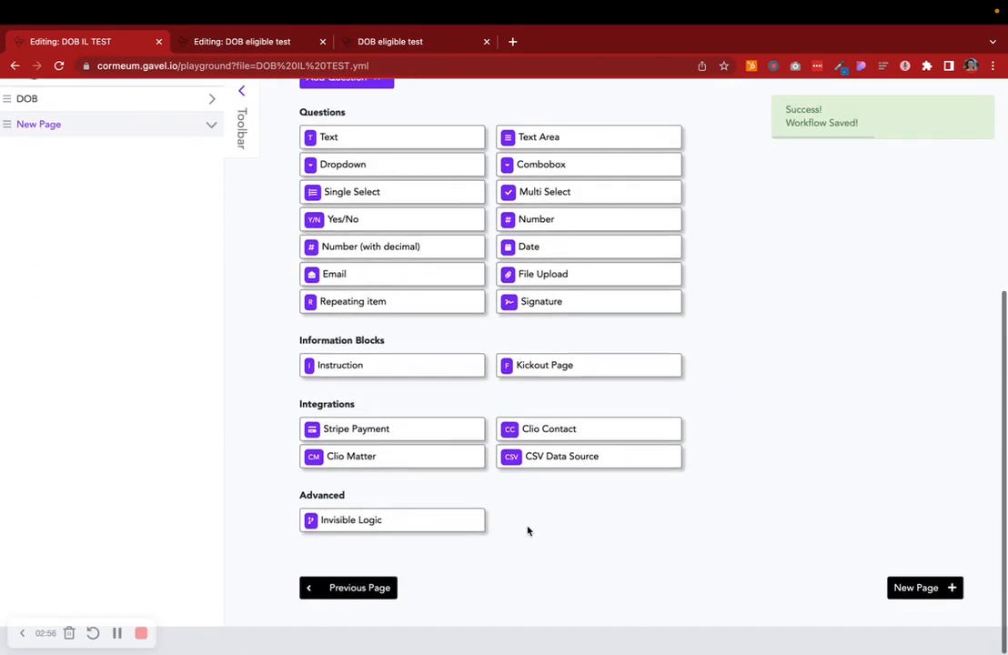
{"action": "left_click", "coordinate": [360, 526]}
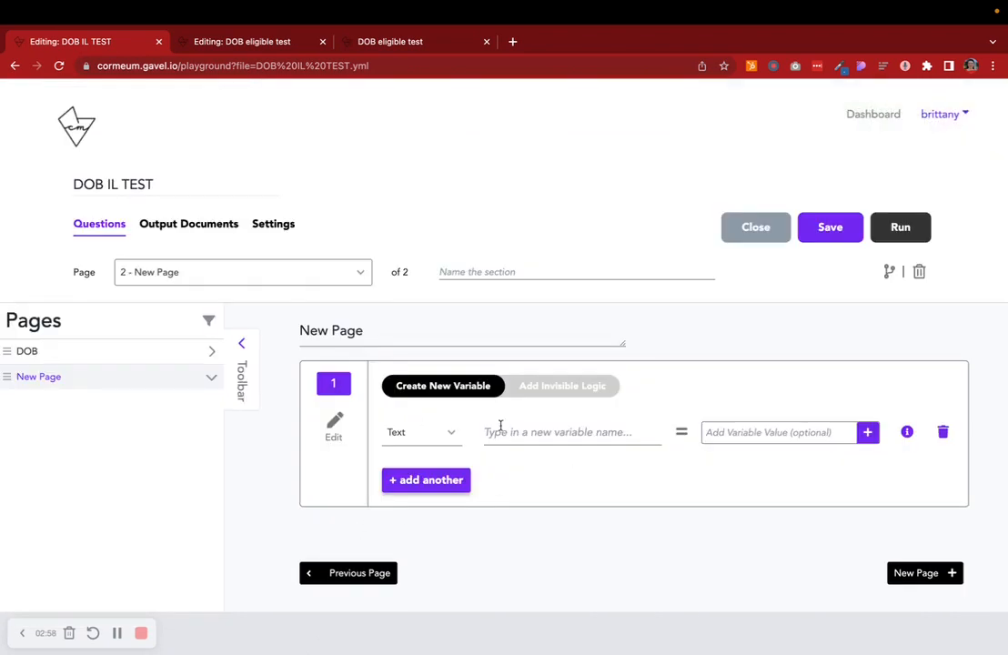
- Set the new invisible-logic variable's type to Date
{"action": "left_click", "coordinate": [424, 440]}
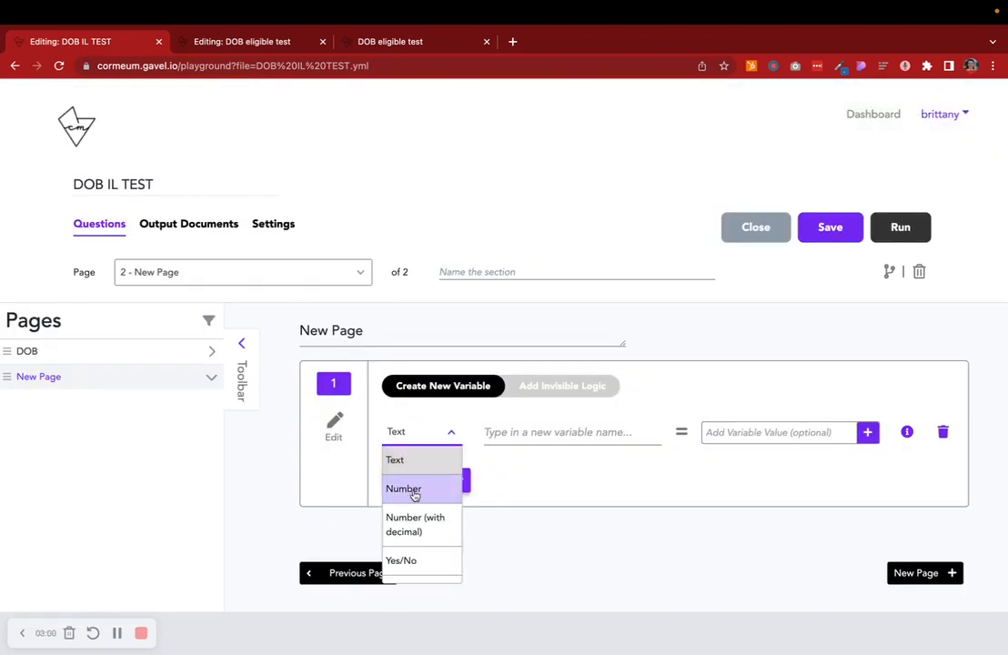
{"action": "scroll", "coordinate": [412, 509], "scroll_direction": "down", "scroll_amount": 1}
{"action": "left_click", "coordinate": [413, 570]}
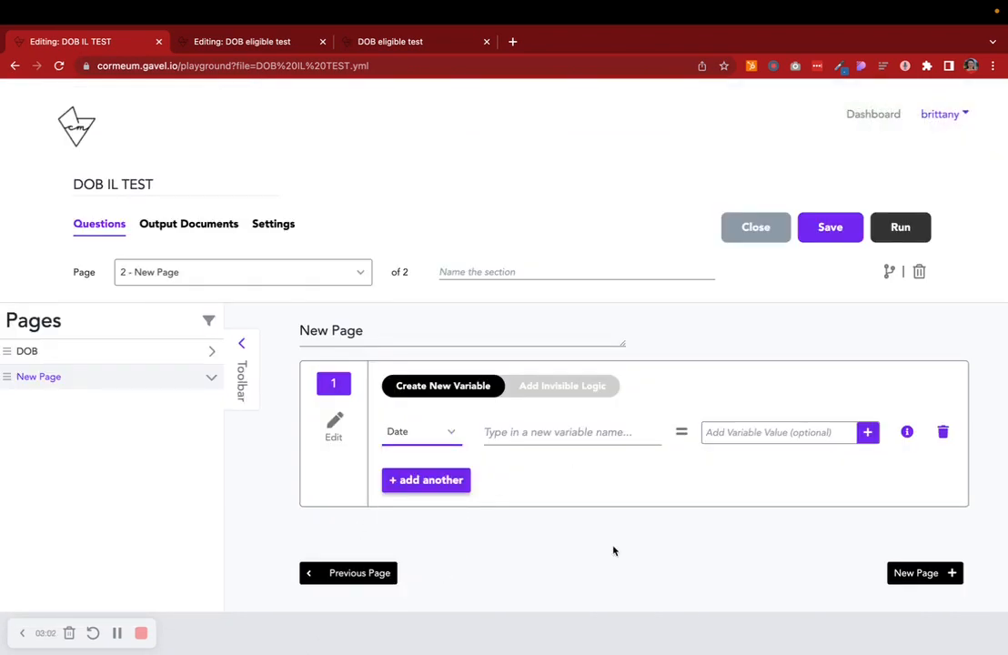
- Name the new date variable AtLeast18YO
{"action": "left_click", "coordinate": [536, 438]}
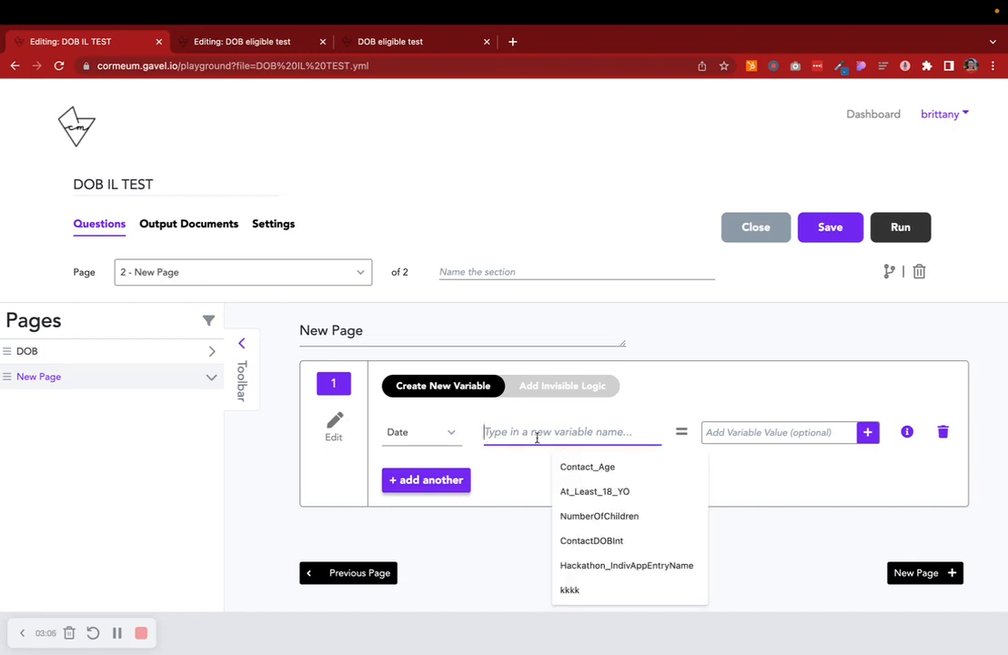
{"action": "type", "text": "AtLeast"}
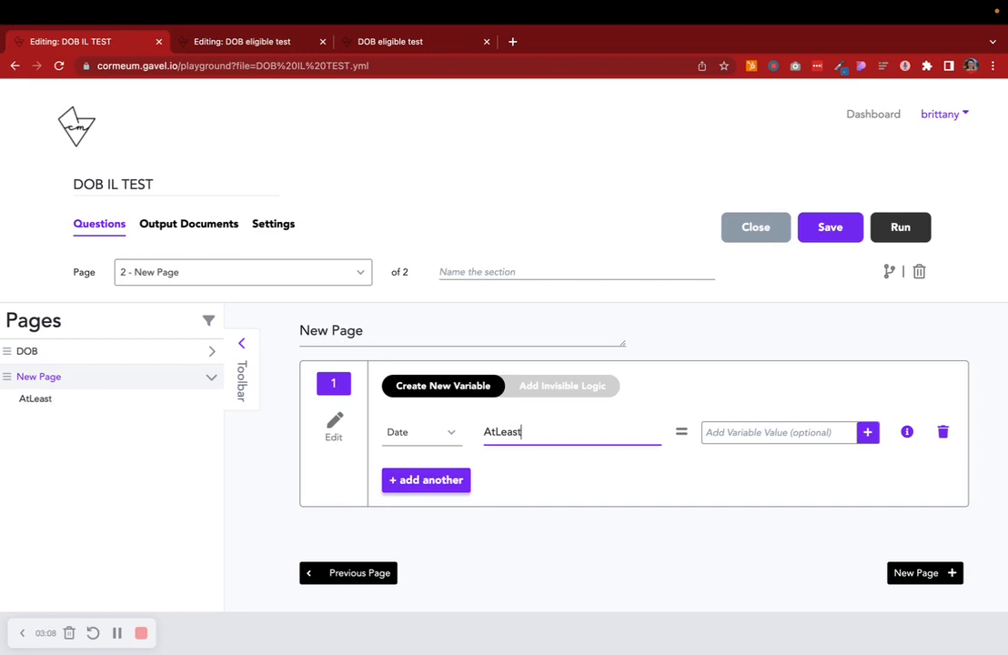
{"action": "type", "text": "18YO"}
- Set AtLeast18YO's value to today() with Subtract Years applied by 18
{"action": "left_click", "coordinate": [735, 441]}
{"action": "left_click", "coordinate": [722, 464]}
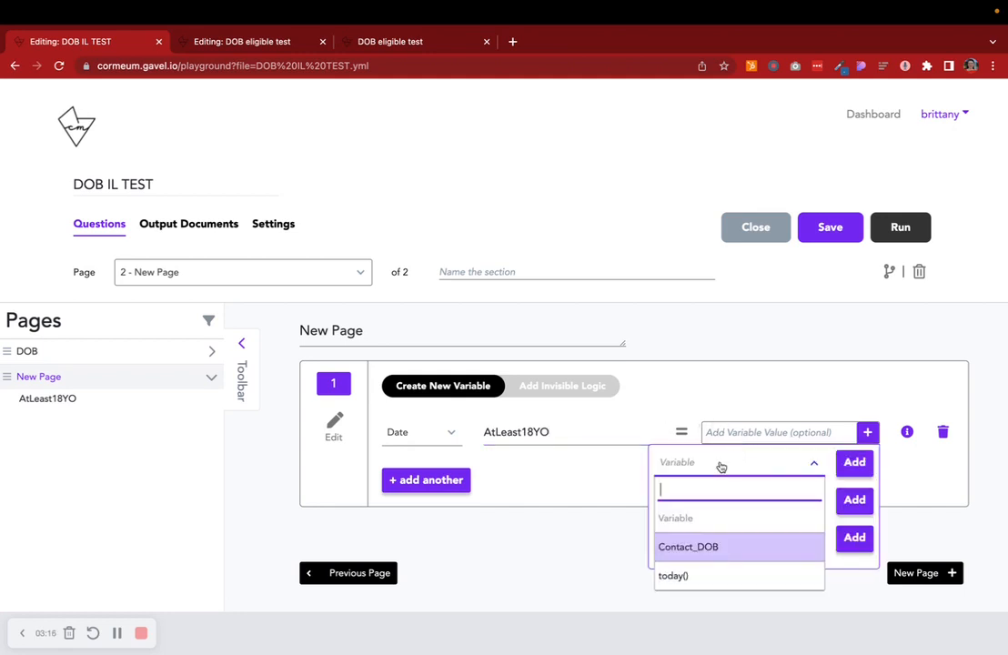
{"action": "left_click", "coordinate": [697, 577]}
{"action": "left_click", "coordinate": [855, 465]}
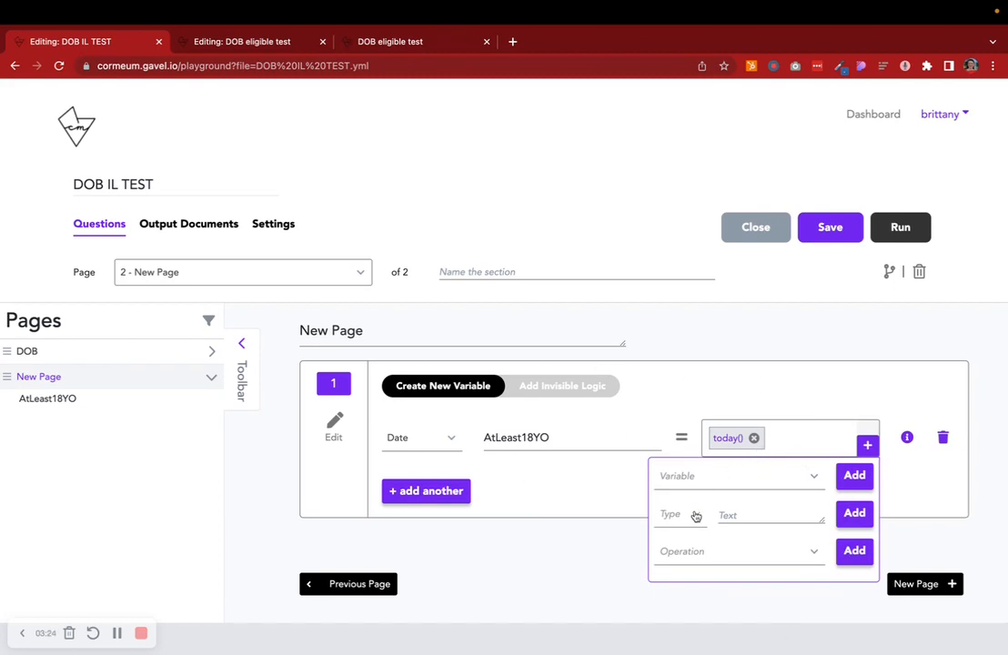
{"action": "left_click", "coordinate": [687, 549]}
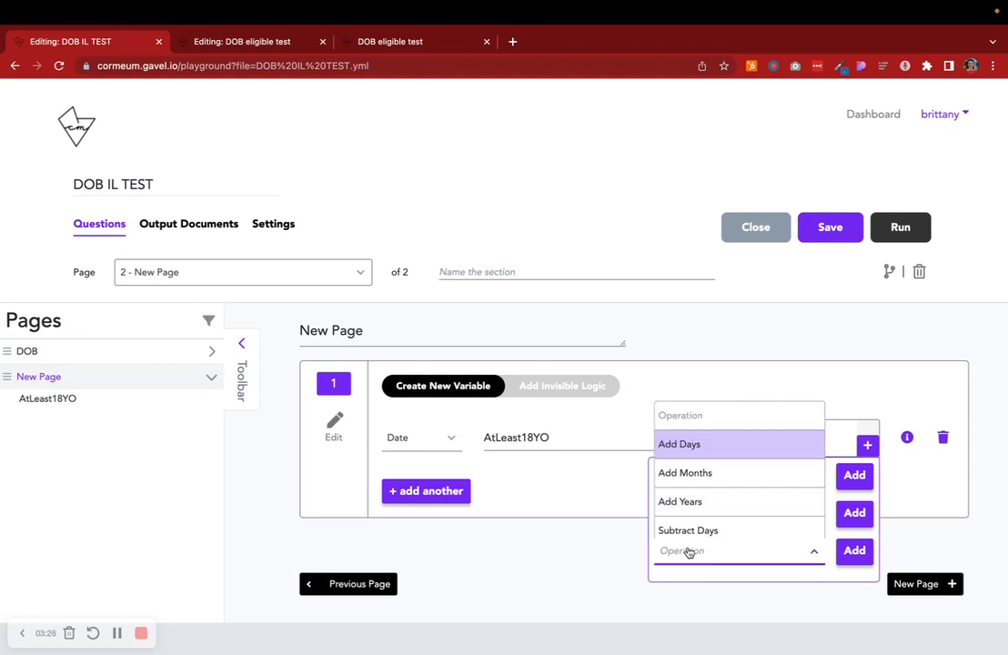
{"action": "scroll", "coordinate": [702, 522], "scroll_direction": "down", "scroll_amount": 2}
{"action": "left_click", "coordinate": [724, 525]}
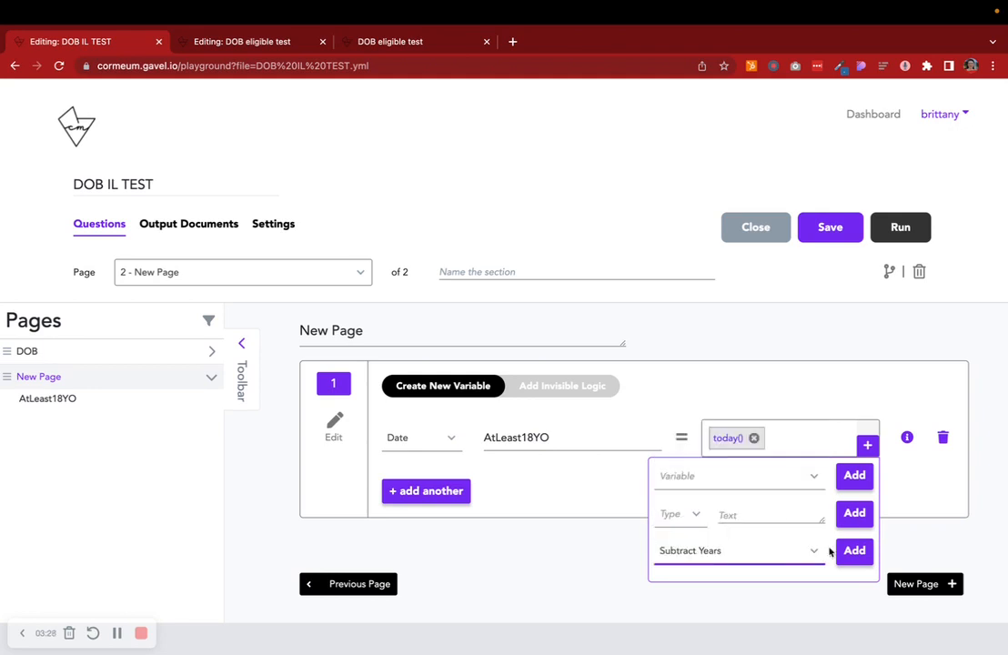
{"action": "left_click", "coordinate": [853, 550]}
{"action": "left_click", "coordinate": [684, 515]}
{"action": "left_click", "coordinate": [677, 598]}
{"action": "left_click", "coordinate": [732, 515]}
{"action": "type", "text": "18"}
{"action": "left_click", "coordinate": [850, 516]}
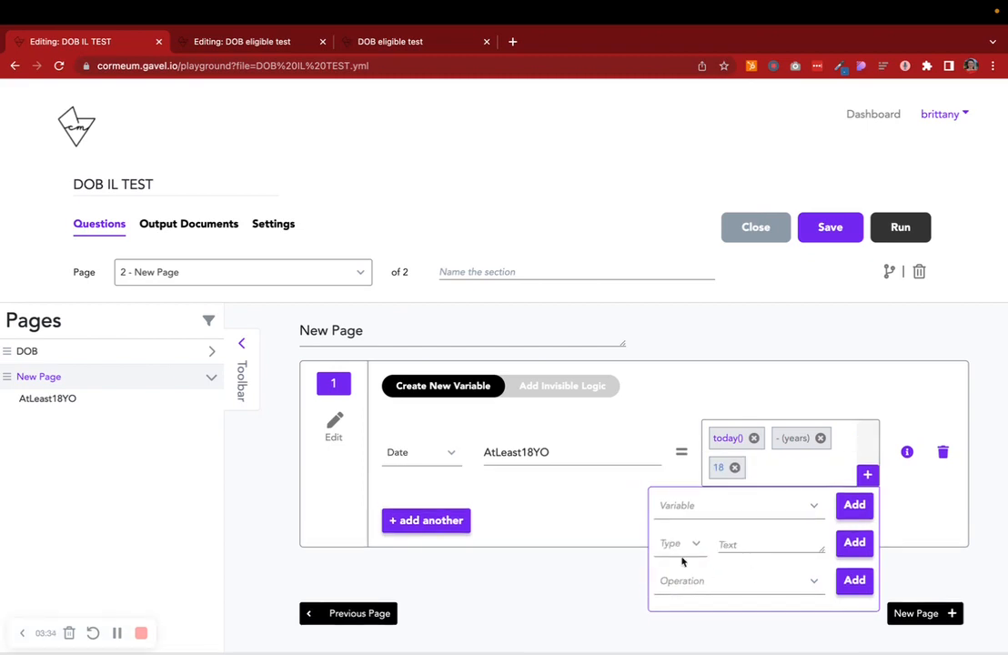
{"action": "left_click", "coordinate": [612, 511]}
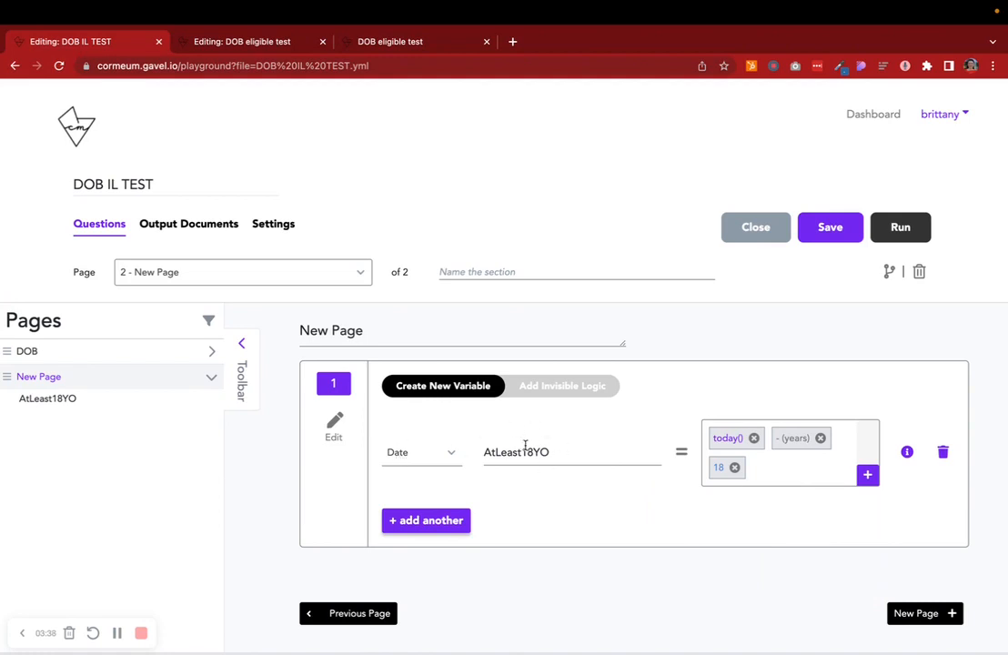
- Add a second variable of type Yes/No named EligibleYorN
{"action": "left_click", "coordinate": [559, 452]}
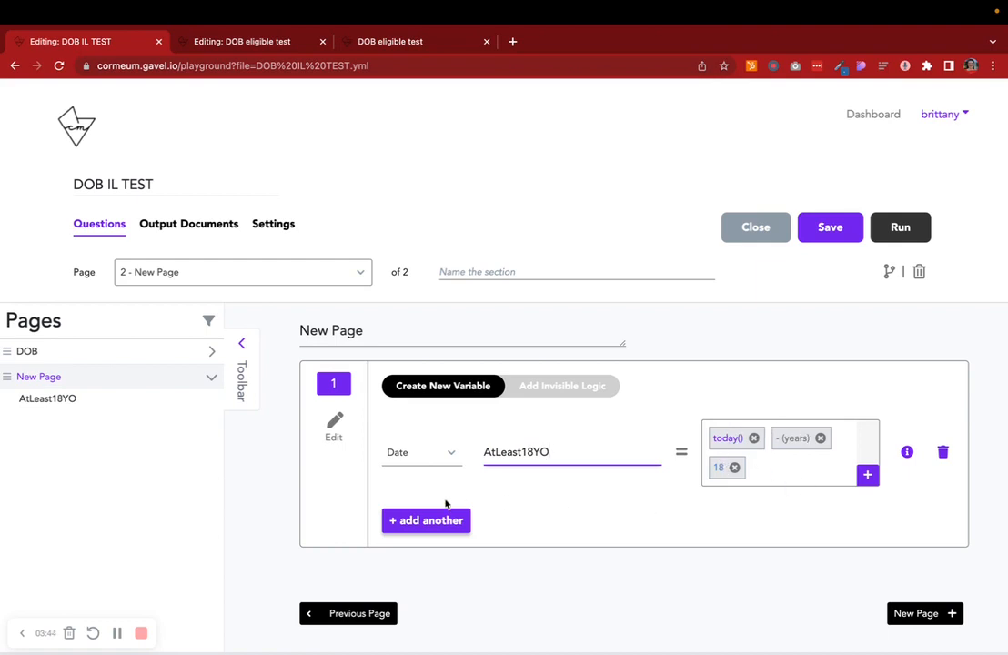
{"action": "left_click", "coordinate": [410, 522]}
{"action": "scroll", "coordinate": [408, 526], "scroll_direction": "down", "scroll_amount": 1}
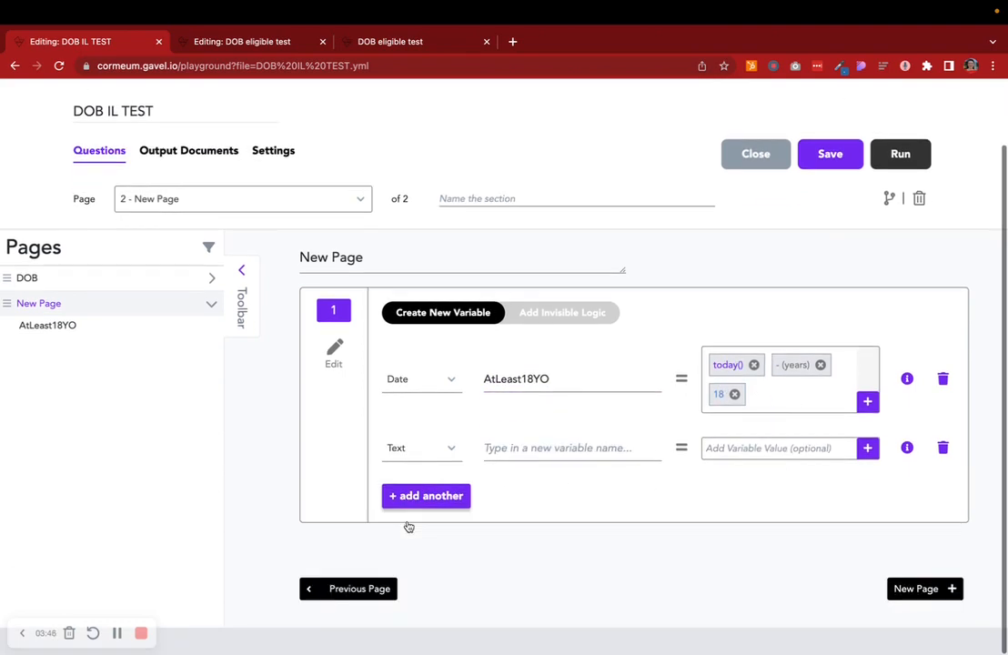
{"action": "left_click", "coordinate": [432, 455]}
{"action": "scroll", "coordinate": [422, 544], "scroll_direction": "down", "scroll_amount": 1}
{"action": "left_click", "coordinate": [421, 551]}
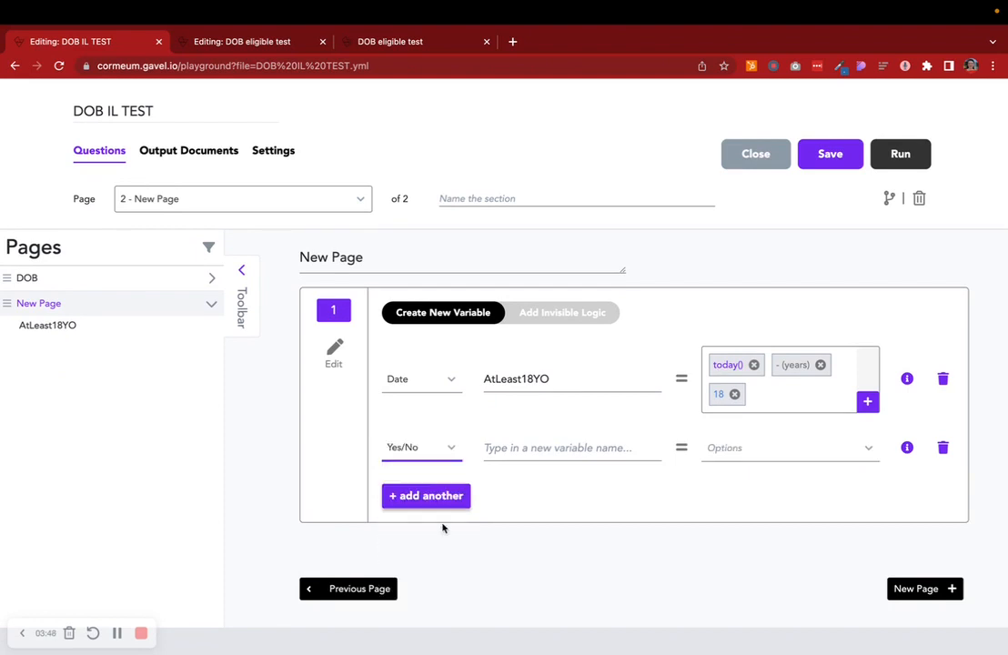
{"action": "left_click", "coordinate": [492, 448]}
{"action": "type", "text": "E"}
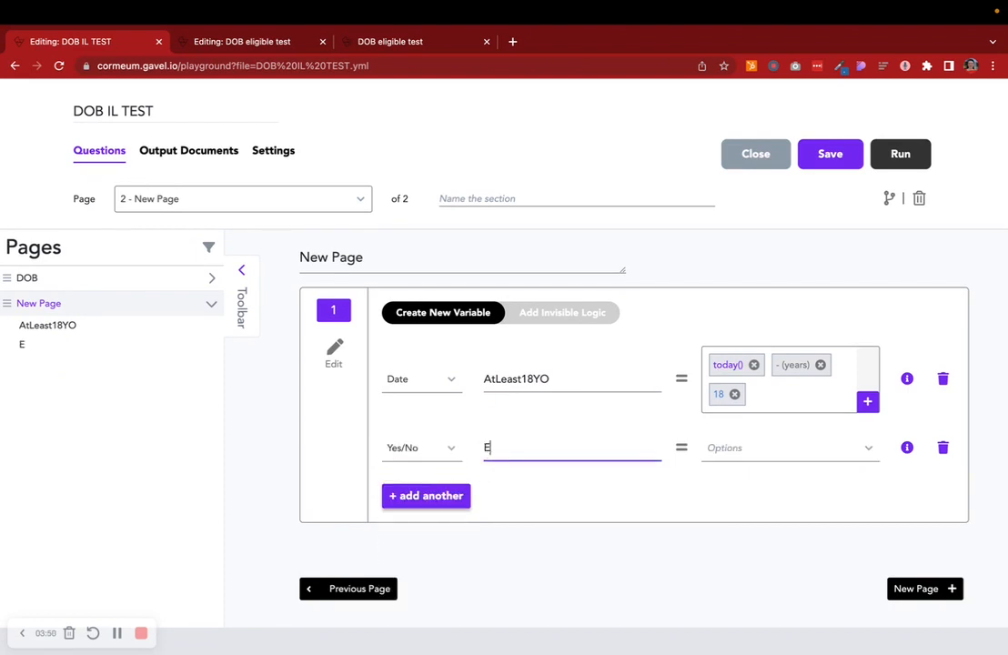
{"action": "type", "text": "ligibleYorN"}
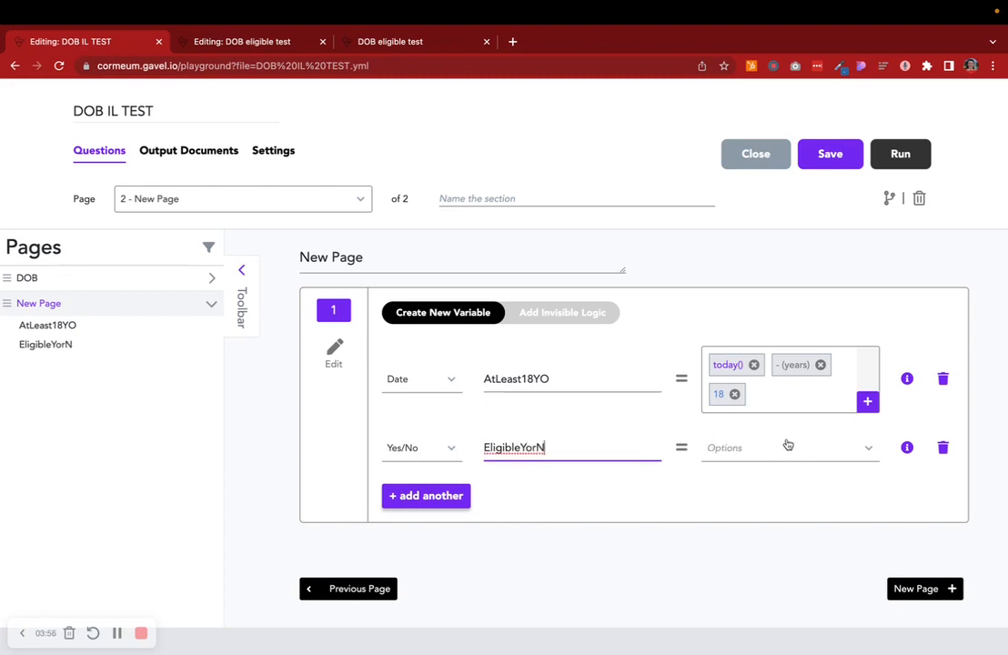
- Switch to invisible logic and set the IF condition to Contact_DOB Less Than or Equal To AtLeast18YO
{"action": "left_click", "coordinate": [577, 321]}
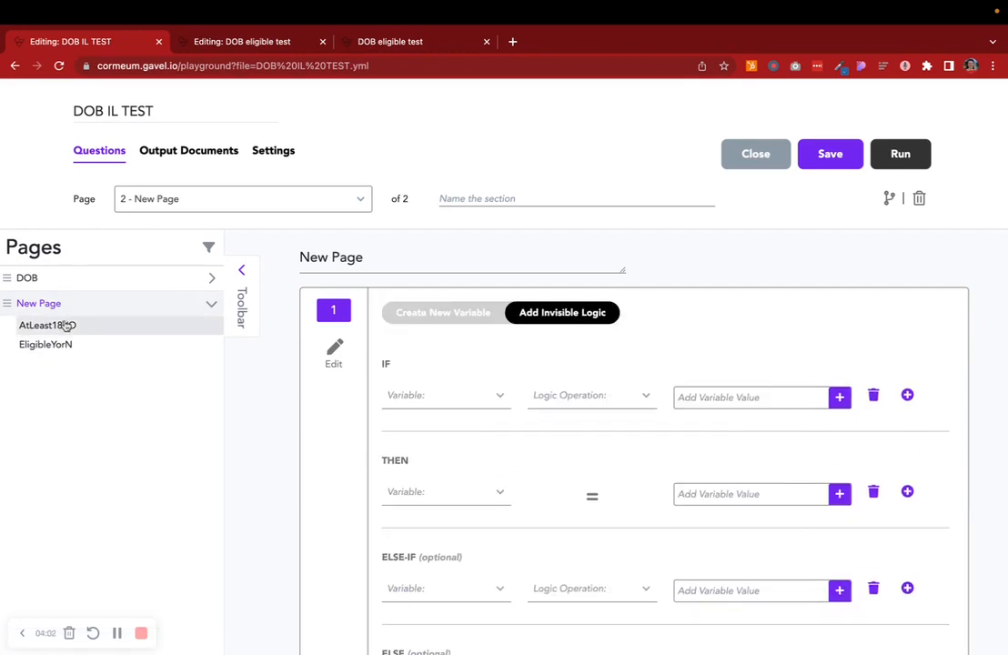
{"action": "left_click", "coordinate": [211, 277]}
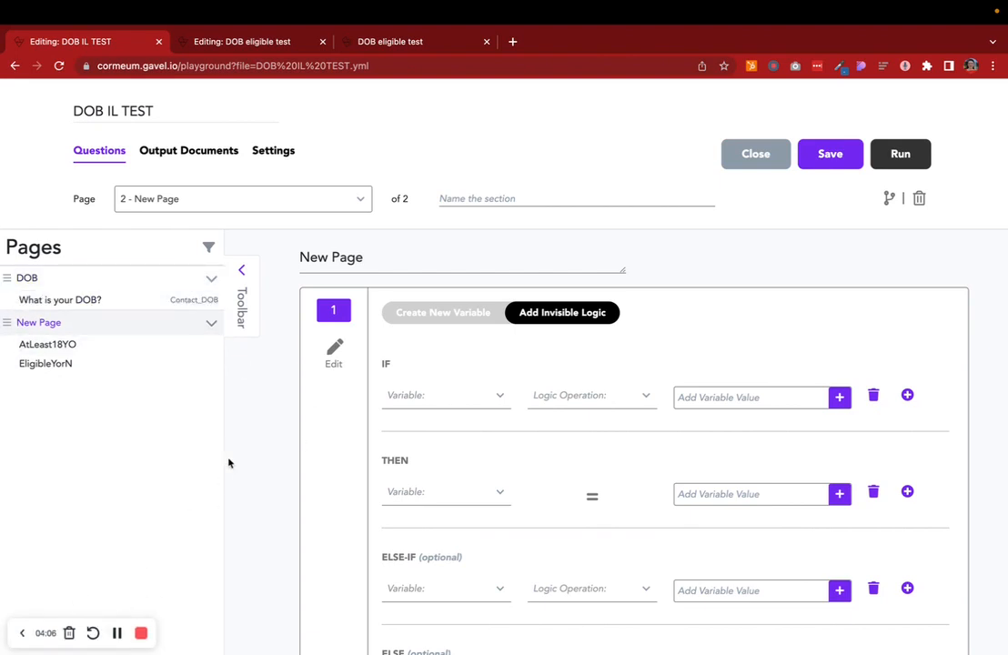
{"action": "left_click", "coordinate": [418, 396]}
{"action": "left_click", "coordinate": [438, 476]}
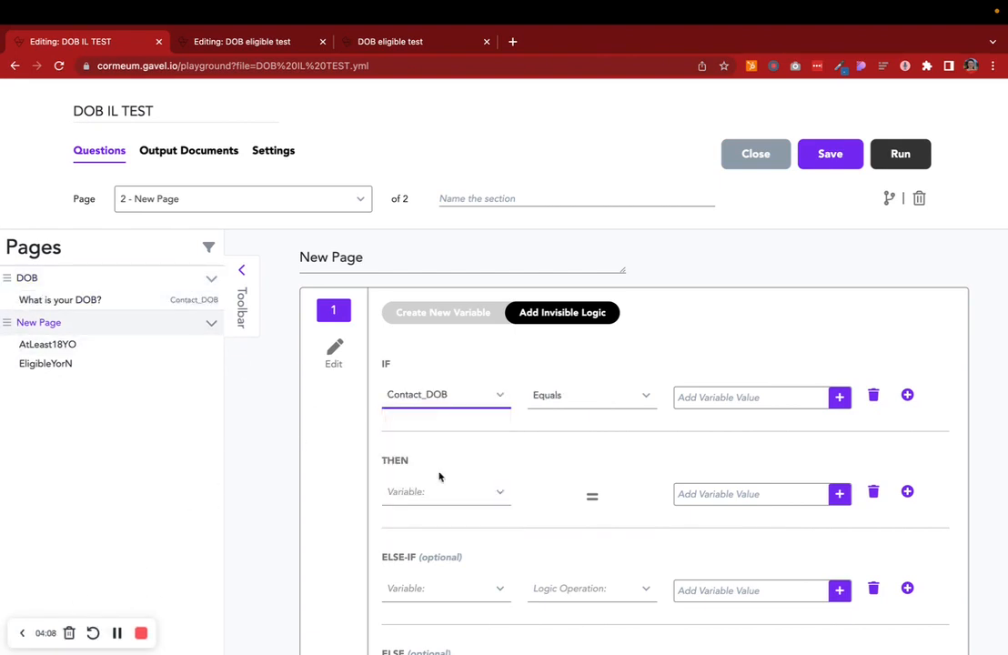
{"action": "left_click", "coordinate": [594, 395]}
{"action": "scroll", "coordinate": [592, 482], "scroll_direction": "down", "scroll_amount": 2}
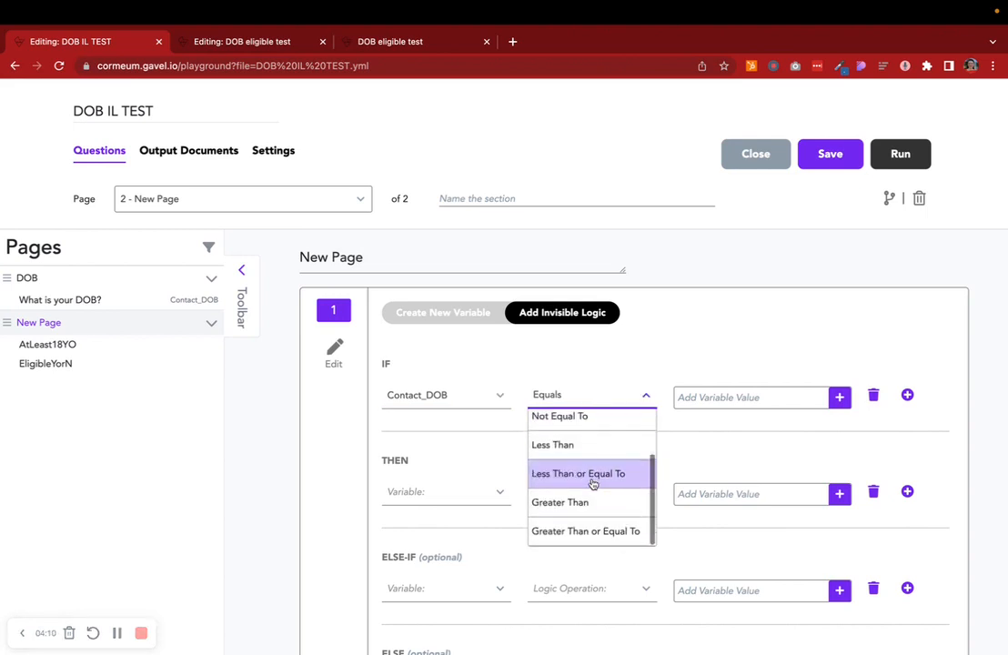
{"action": "left_click", "coordinate": [596, 475]}
{"action": "left_click", "coordinate": [727, 397]}
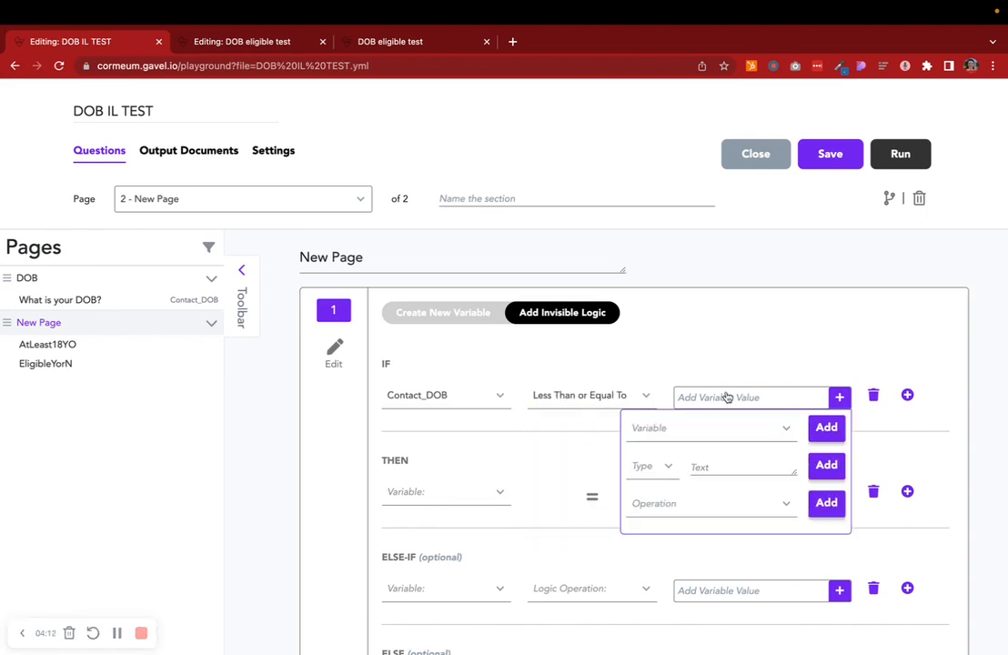
{"action": "left_click", "coordinate": [714, 428]}
{"action": "left_click", "coordinate": [688, 540]}
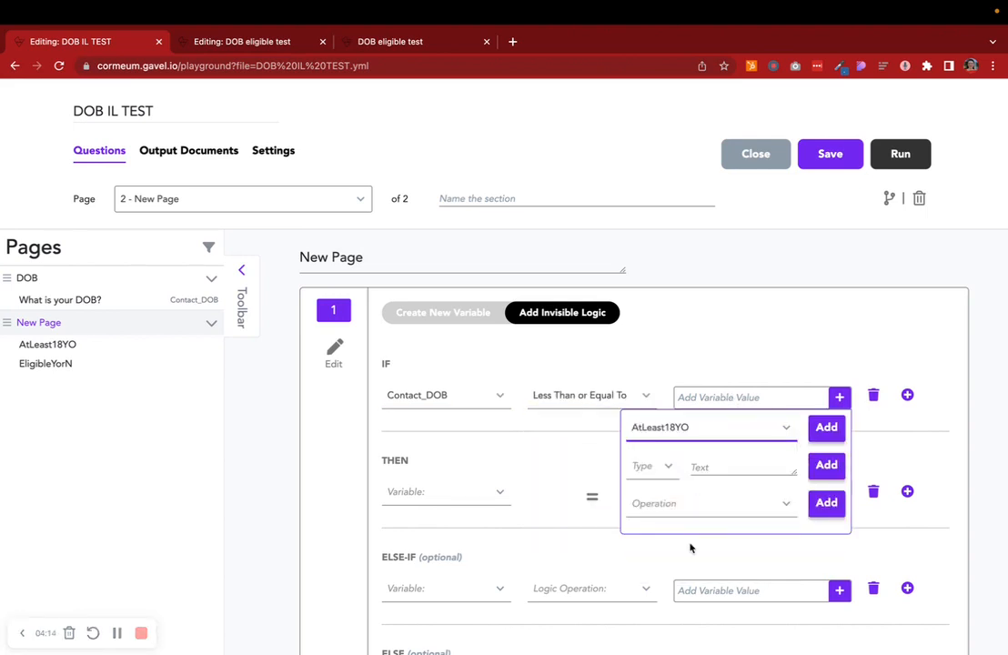
{"action": "left_click", "coordinate": [820, 435]}
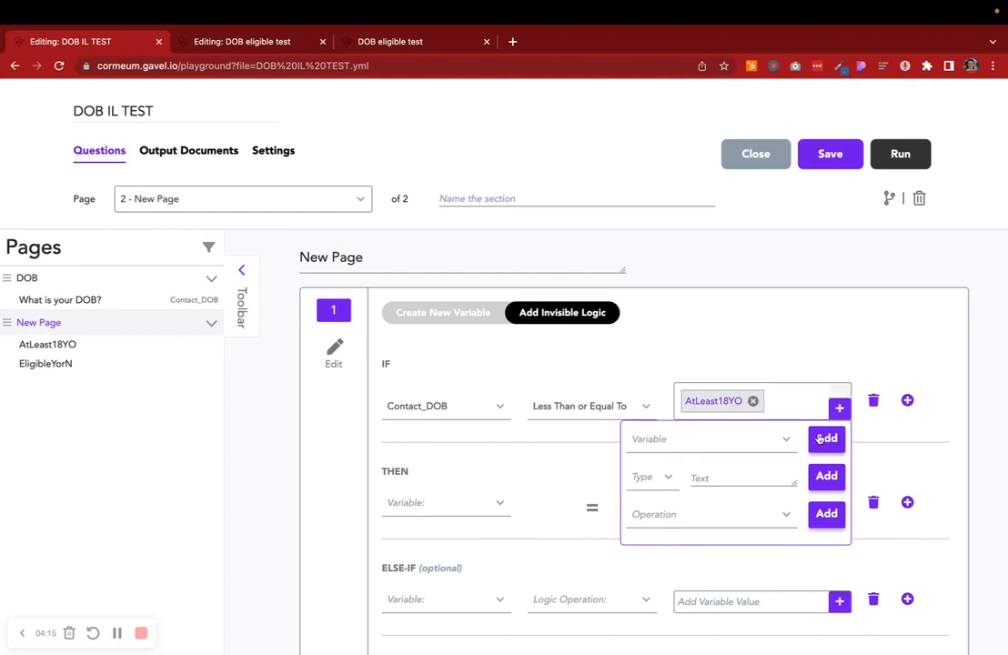
{"action": "left_click", "coordinate": [801, 352]}
- Set the THEN branch to EligibleYorN = Yes and the ELSE branch to EligibleYorN = No
{"action": "scroll", "coordinate": [420, 421], "scroll_direction": "down", "scroll_amount": 1}
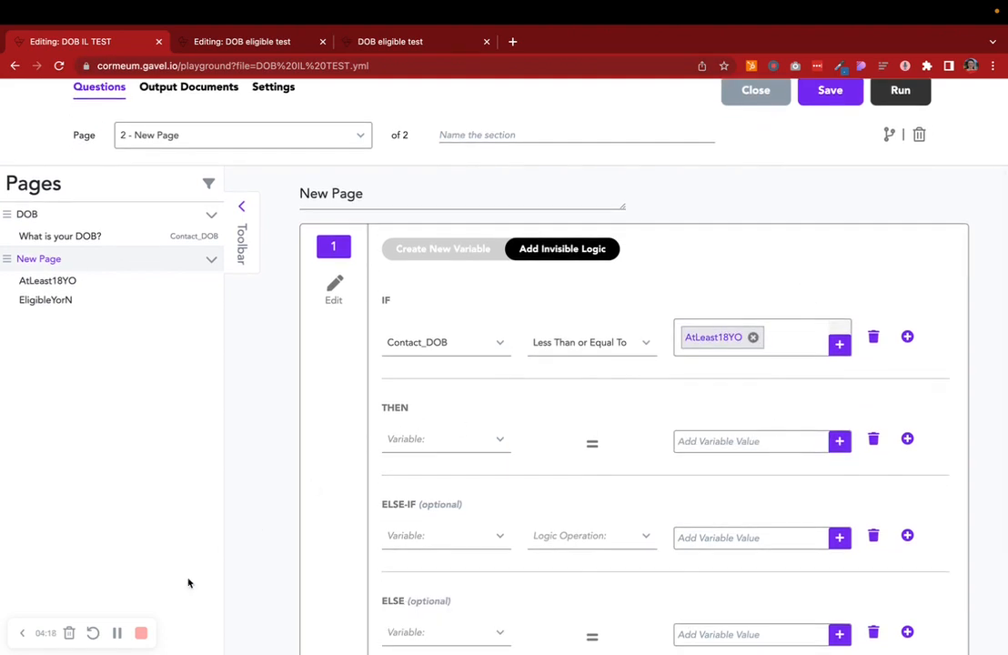
{"action": "left_click", "coordinate": [443, 450]}
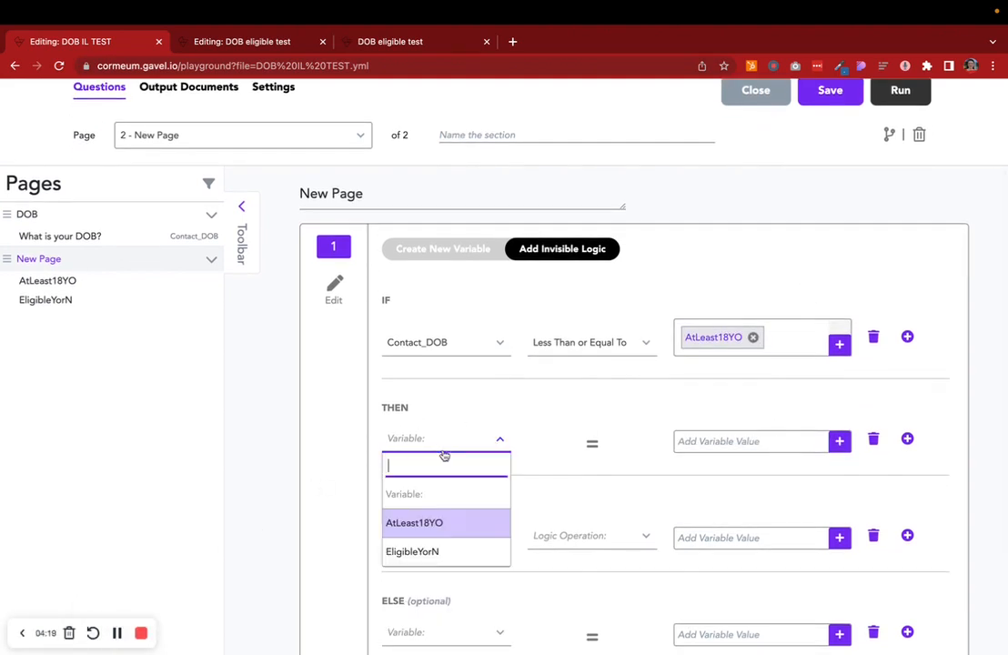
{"action": "left_click", "coordinate": [423, 552]}
{"action": "left_click", "coordinate": [710, 436]}
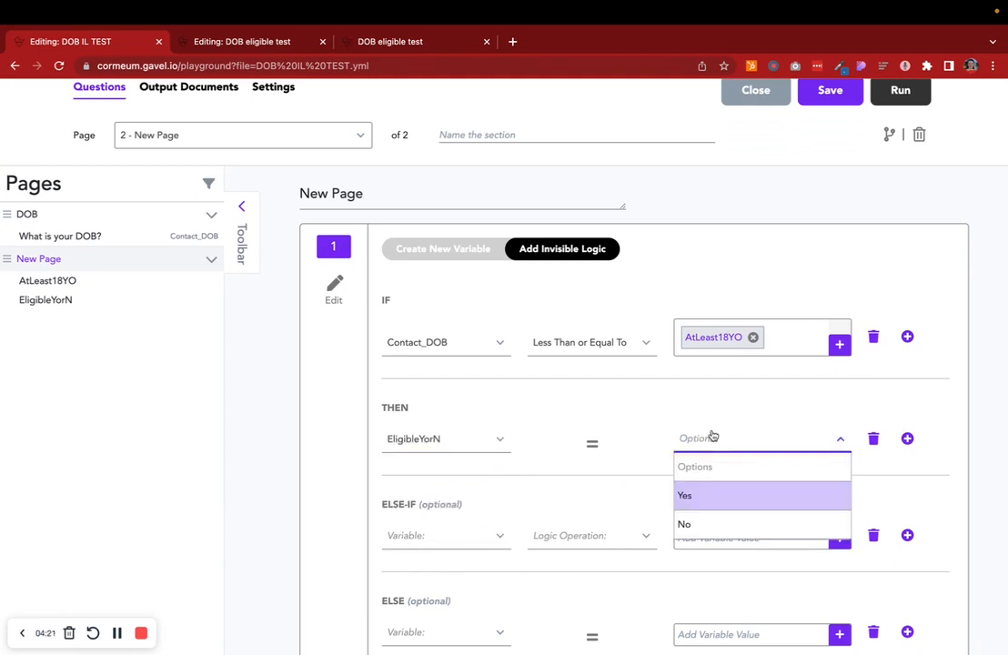
{"action": "left_click", "coordinate": [712, 496]}
{"action": "scroll", "coordinate": [710, 502], "scroll_direction": "down", "scroll_amount": 2}
{"action": "left_click", "coordinate": [406, 474]}
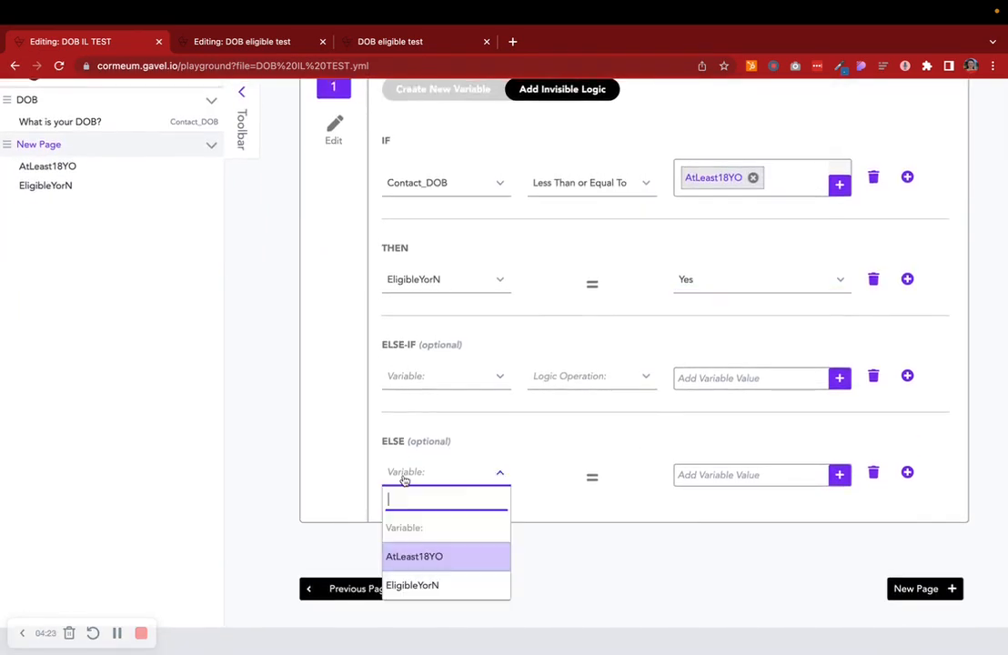
{"action": "left_click", "coordinate": [442, 584]}
{"action": "left_click", "coordinate": [745, 482]}
{"action": "left_click", "coordinate": [740, 558]}
- Rename the logic page to "IL - At Least 18 + Eligible"
{"action": "scroll", "coordinate": [123, 609], "scroll_direction": "up", "scroll_amount": 5}
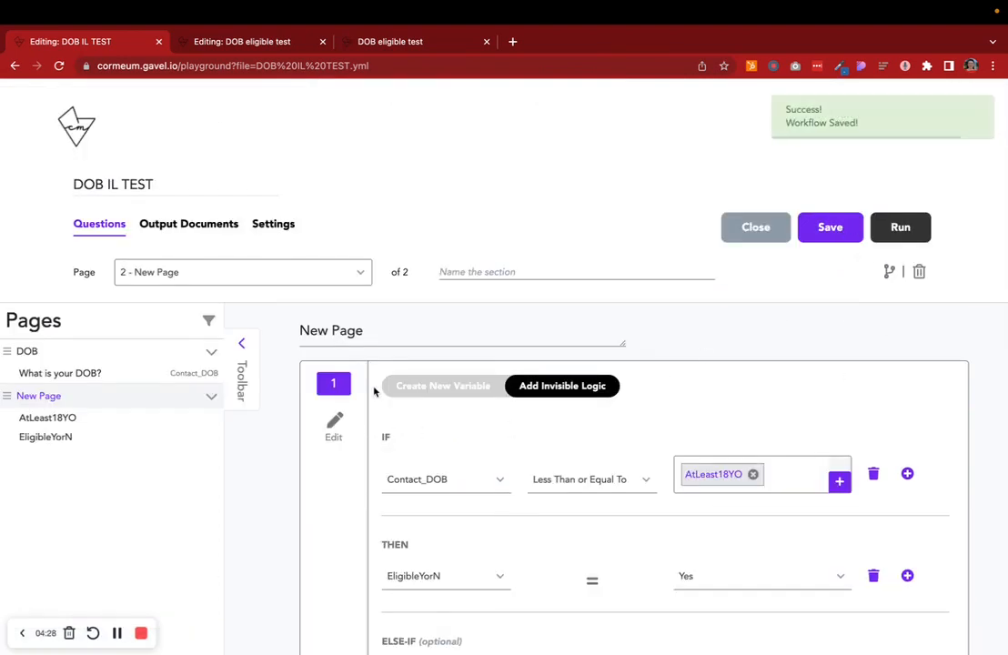
{"action": "left_click", "coordinate": [434, 386]}
{"action": "scroll", "coordinate": [434, 392], "scroll_direction": "down", "scroll_amount": 2}
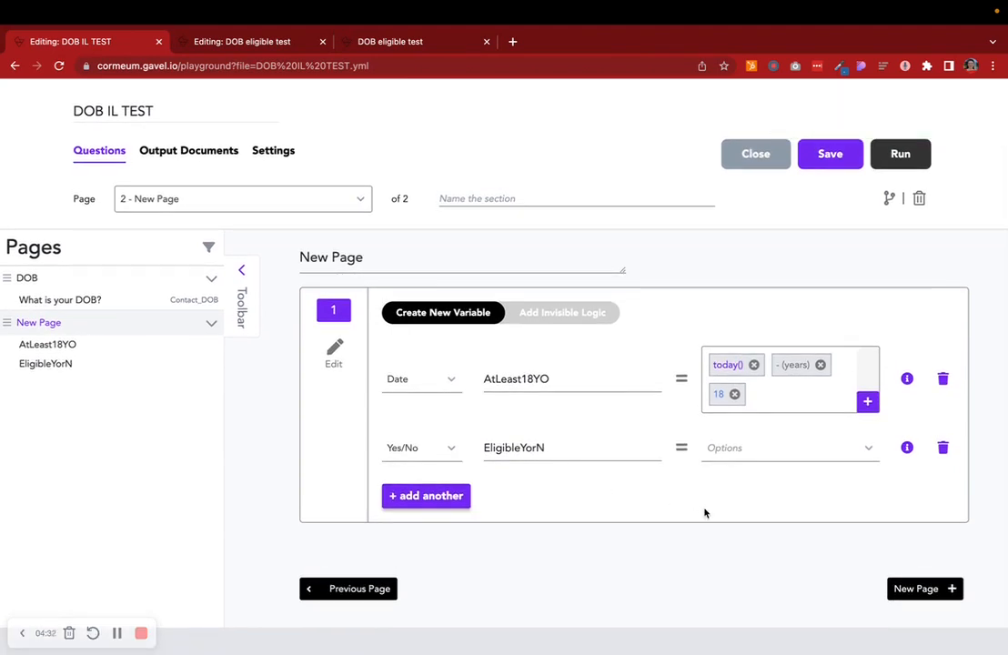
{"action": "triple_click", "coordinate": [382, 261]}
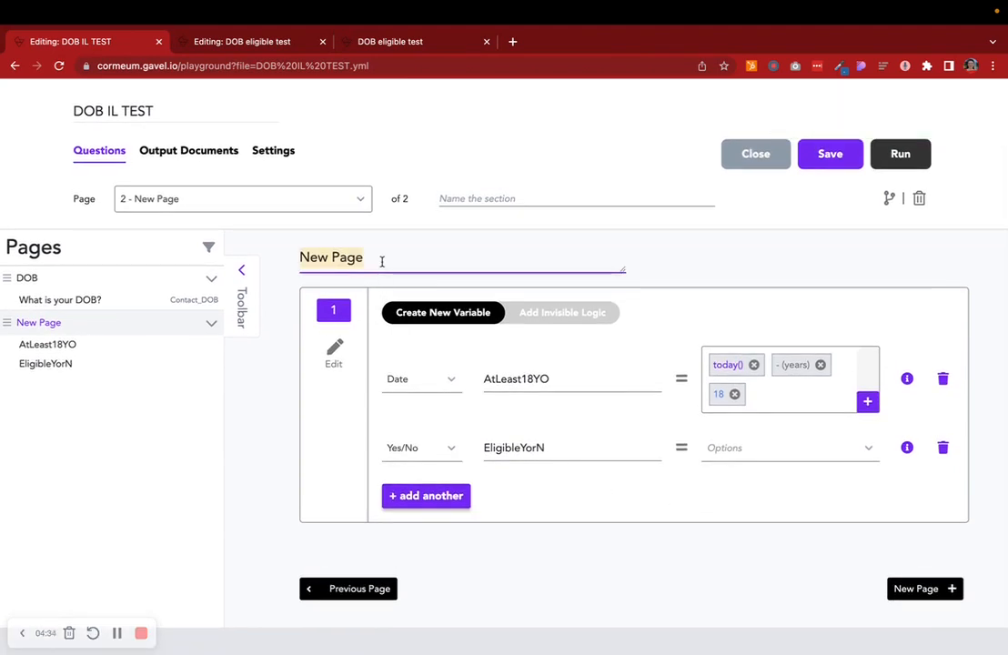
{"action": "type", "text": "IL -"}
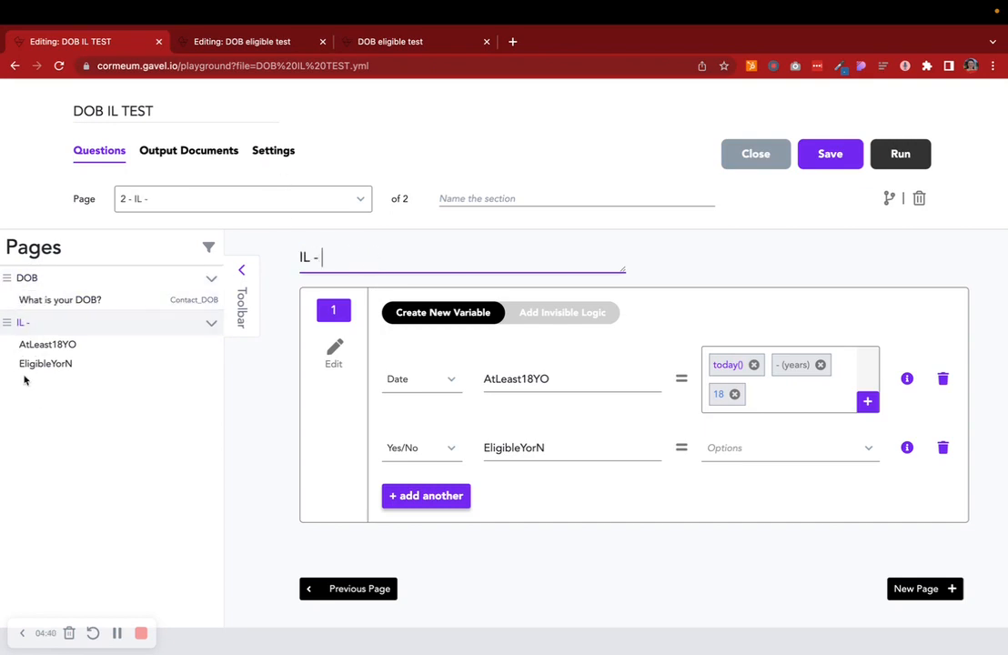
{"action": "left_click", "coordinate": [200, 207]}
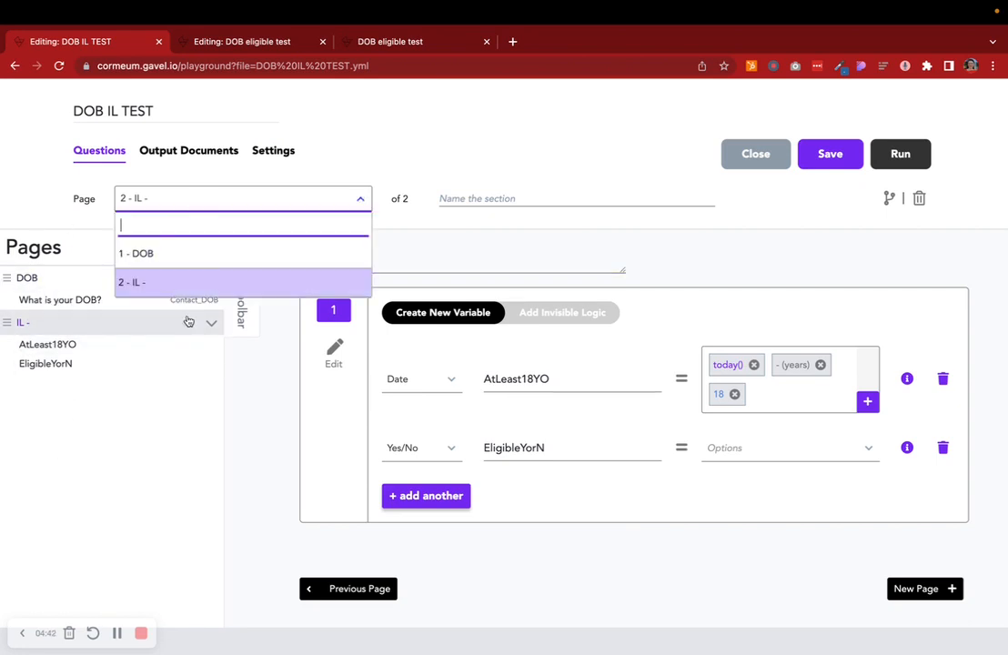
{"action": "left_click", "coordinate": [392, 267]}
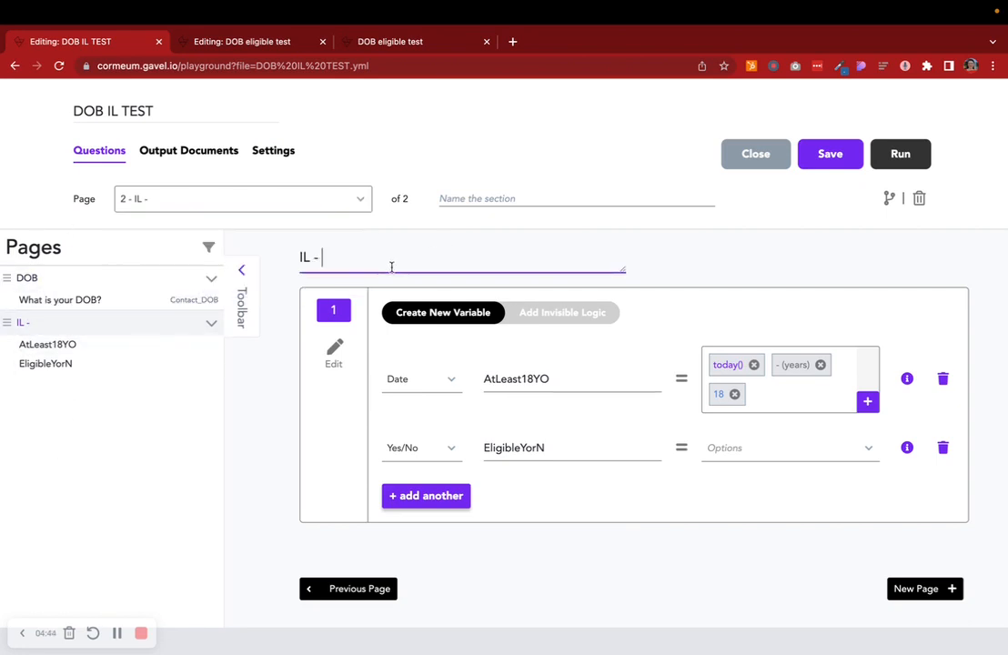
{"action": "type", "text": "At Lewa"}
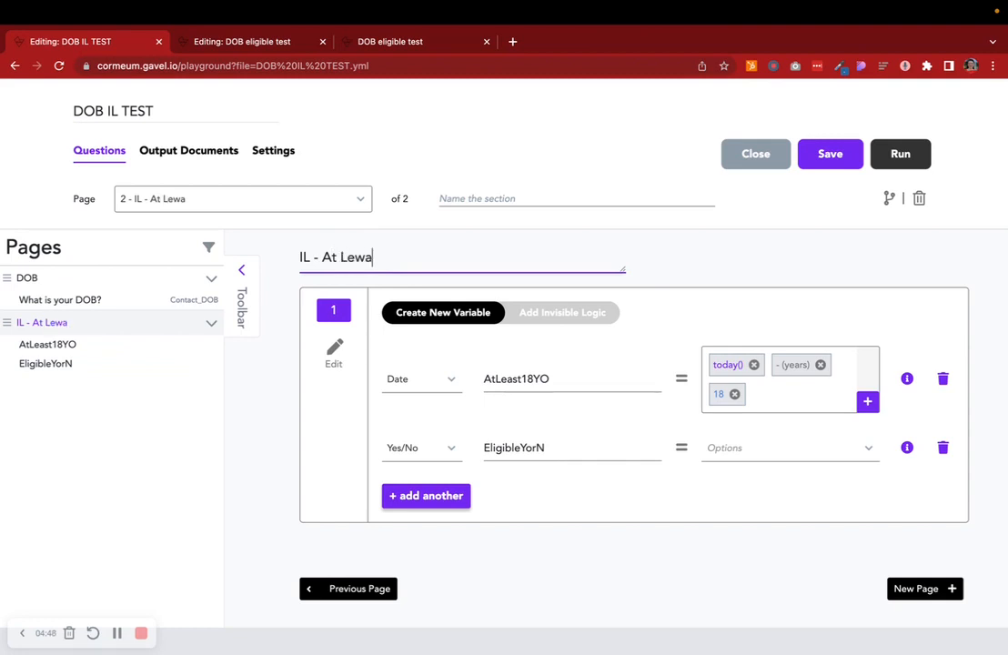
{"action": "key", "text": "BackSpace"}
{"action": "type", "text": "ast 18 + Elib"}
{"action": "key", "text": "BackSpace"}
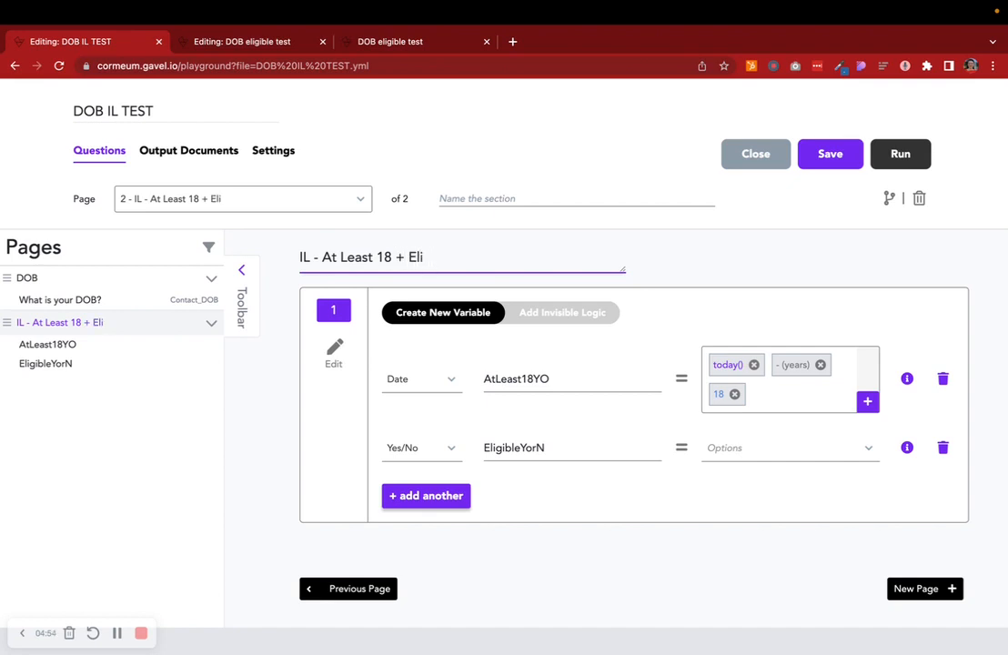
{"action": "type", "text": "gible"}
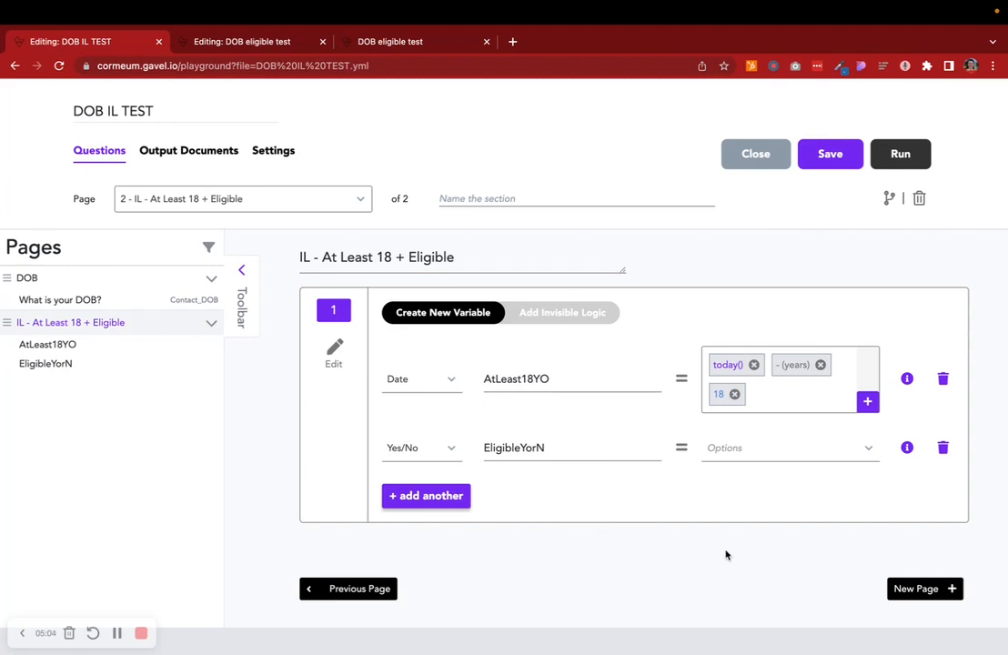
- Add a new page and name it Eligible
{"action": "left_click", "coordinate": [920, 587]}
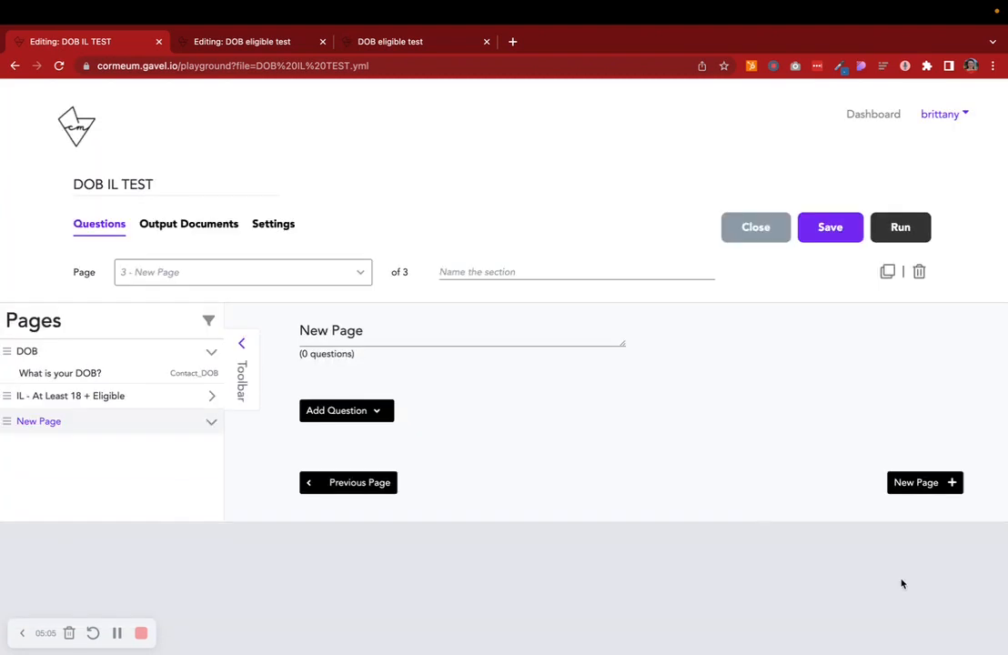
{"action": "triple_click", "coordinate": [443, 334]}
{"action": "type", "text": "Eligible"}
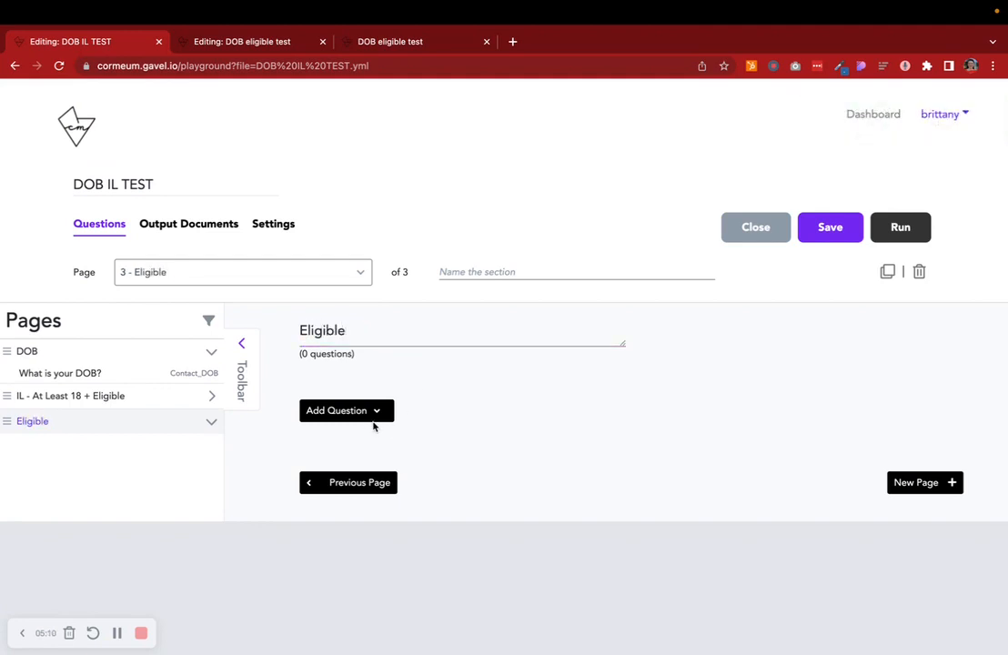
- Add an Instruction question titled "Yes." to the Eligible page
{"action": "left_click", "coordinate": [375, 414]}
{"action": "scroll", "coordinate": [375, 411], "scroll_direction": "down", "scroll_amount": 5}
{"action": "left_click", "coordinate": [369, 431]}
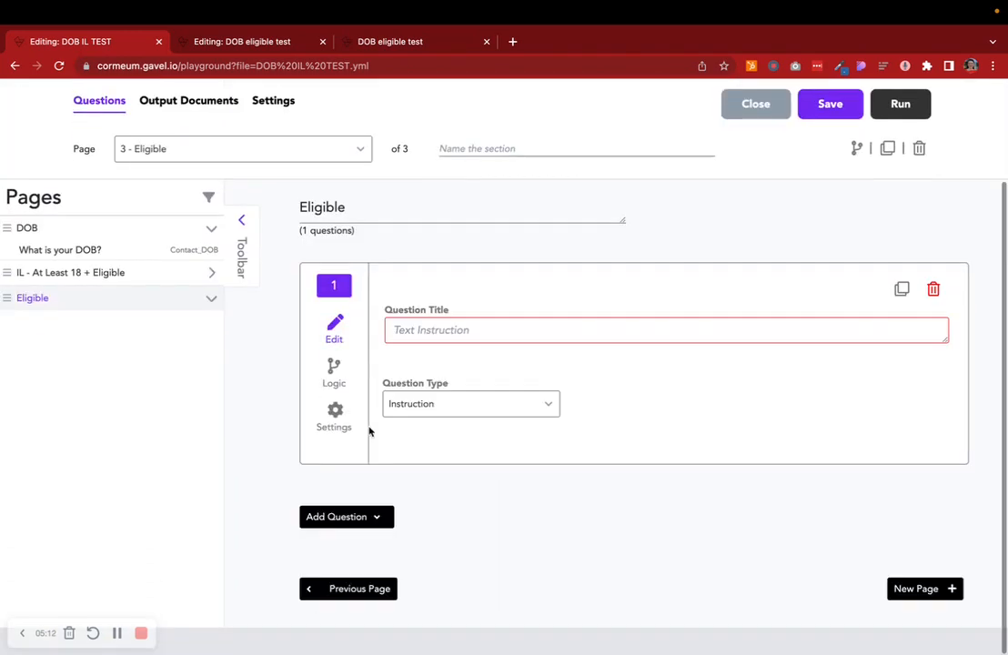
{"action": "left_click", "coordinate": [419, 335]}
{"action": "type", "text": "Yes."}
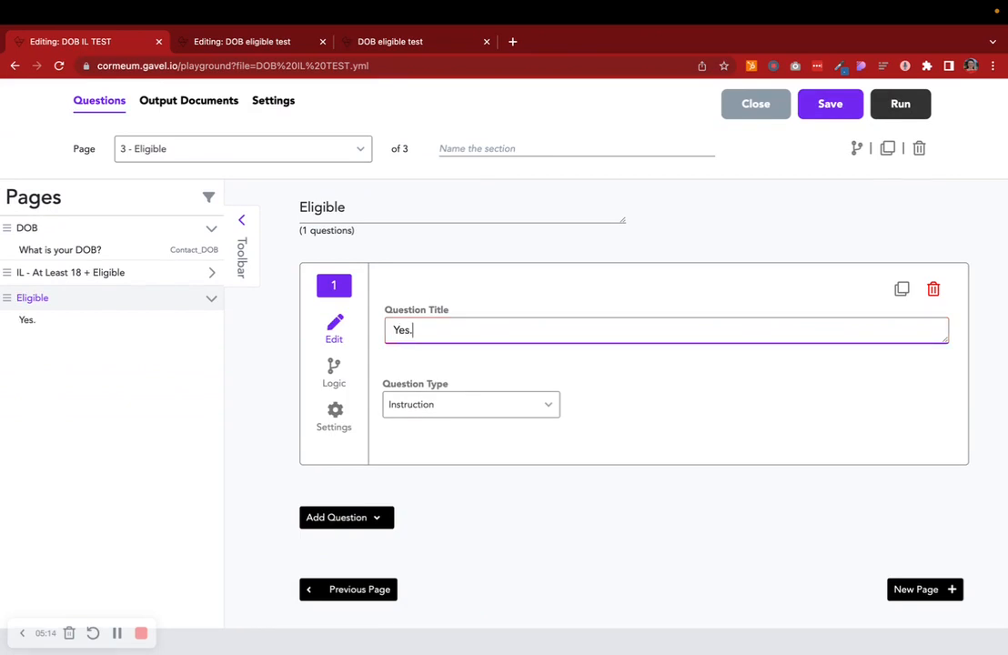
- Set the Eligible page logic to Show if EligibleYorN is Yes
{"action": "left_click", "coordinate": [855, 147]}
{"action": "left_click", "coordinate": [717, 242]}
{"action": "left_click", "coordinate": [718, 295]}
{"action": "left_click", "coordinate": [850, 241]}
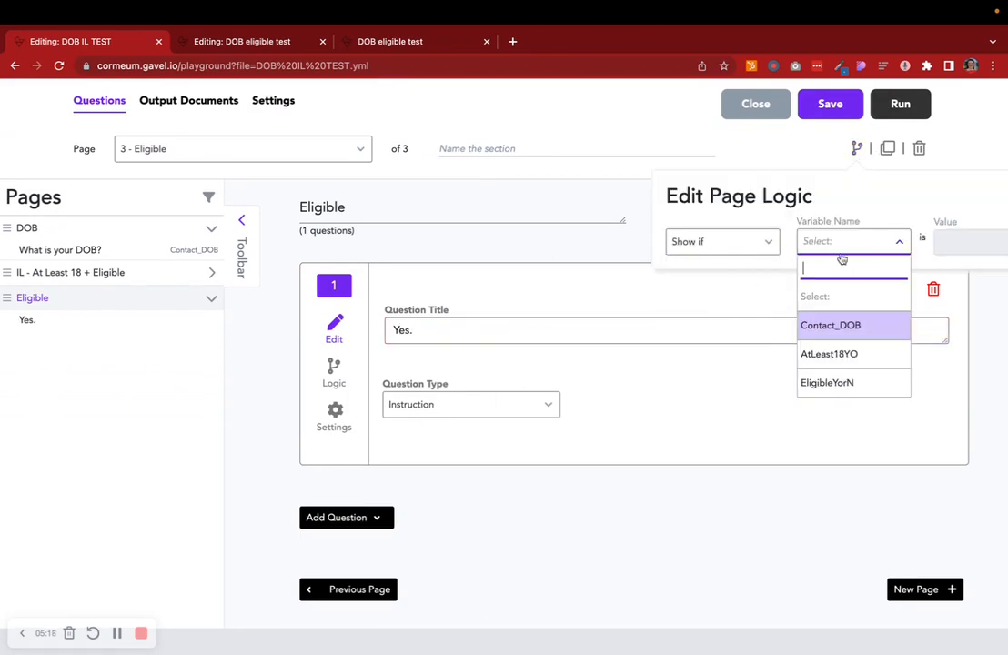
{"action": "left_click", "coordinate": [846, 382]}
{"action": "left_click", "coordinate": [950, 244]}
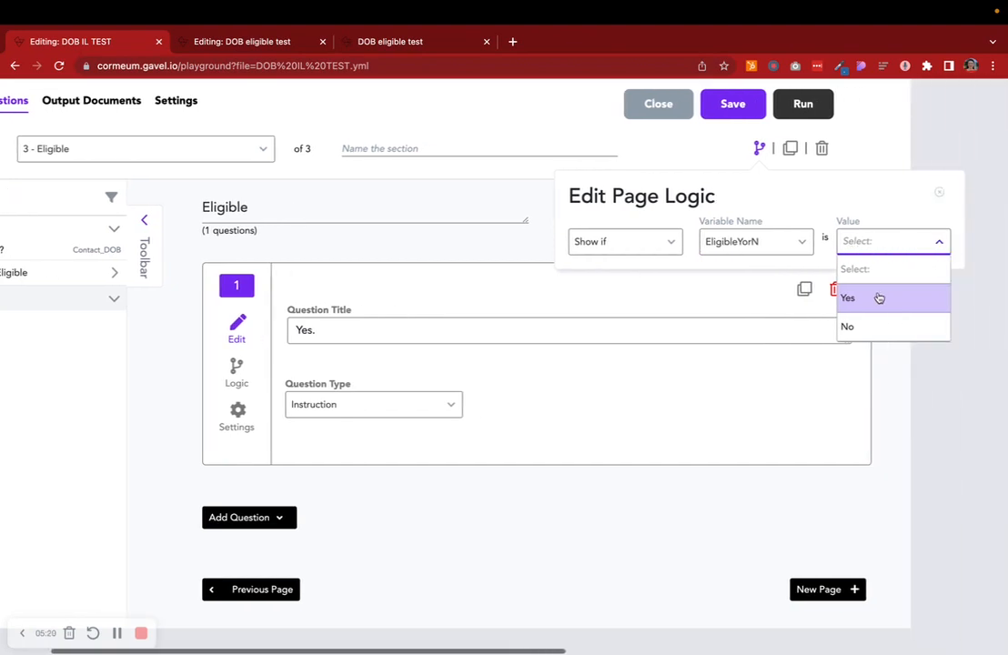
{"action": "left_click", "coordinate": [877, 295]}
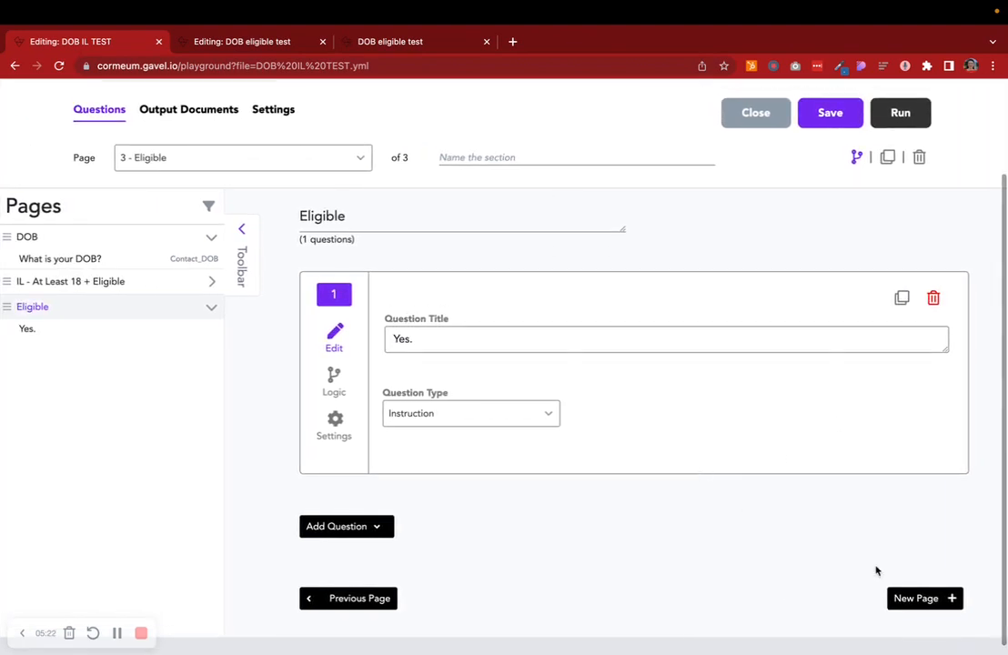
- Add a new page and name it Not Eligible
{"action": "left_click", "coordinate": [949, 592]}
{"action": "left_click", "coordinate": [393, 340]}
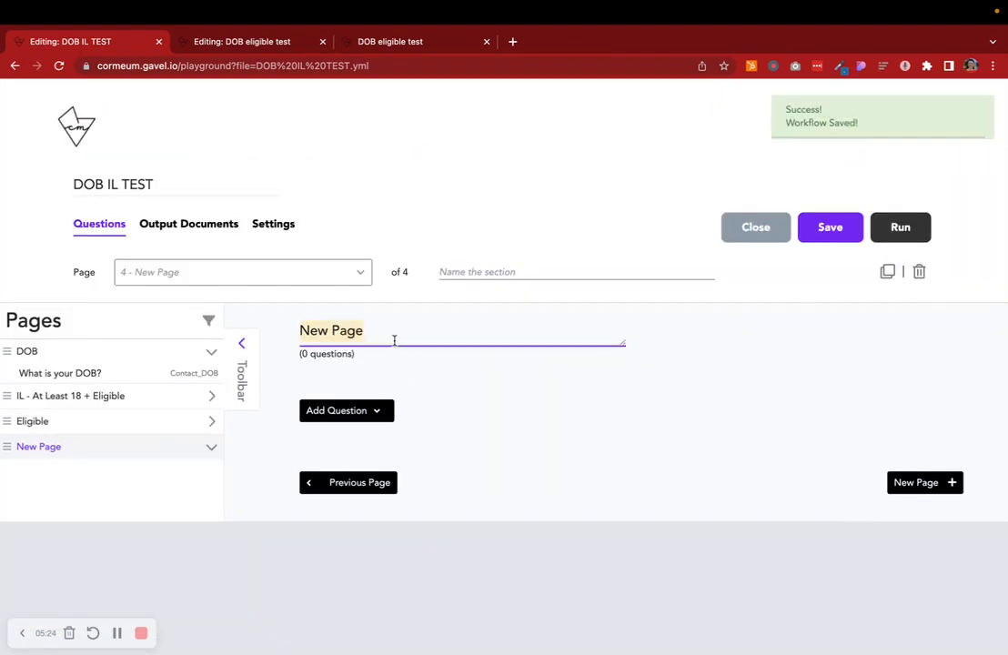
{"action": "type", "text": "No"}
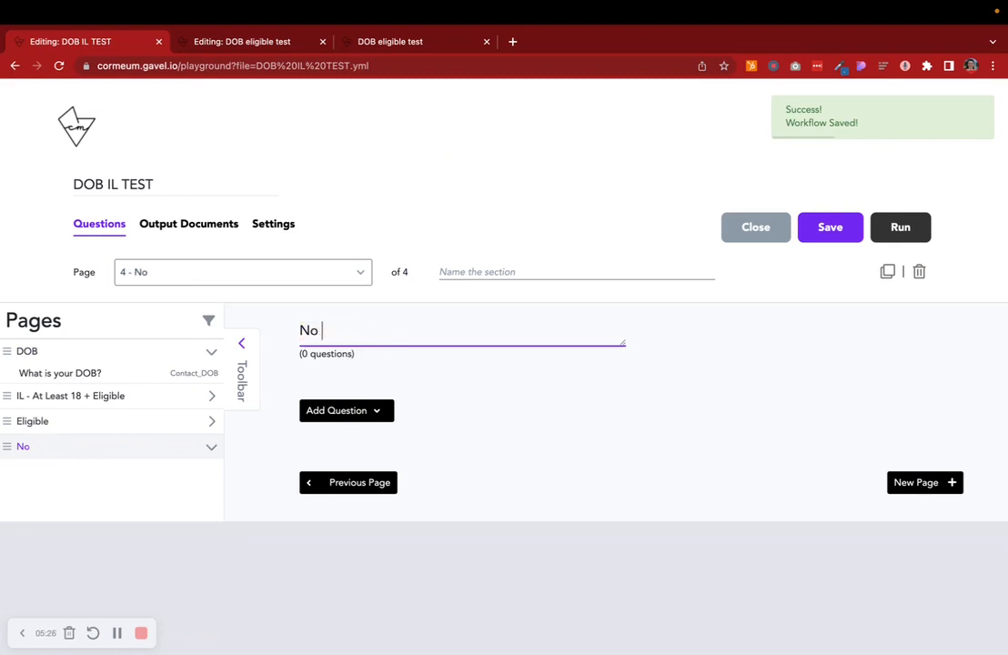
{"action": "type", "text": "t Eligi"}
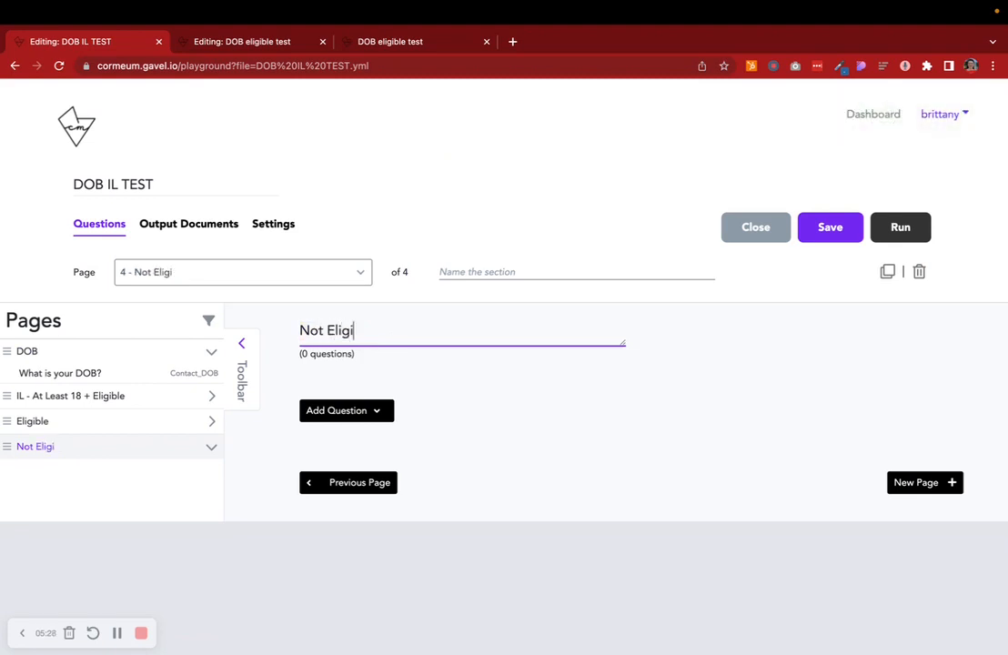
{"action": "type", "text": "ble"}
- Add a Kickout Page question titled "No." to the Not Eligible page
{"action": "left_click", "coordinate": [360, 414]}
{"action": "scroll", "coordinate": [361, 418], "scroll_direction": "down", "scroll_amount": 5}
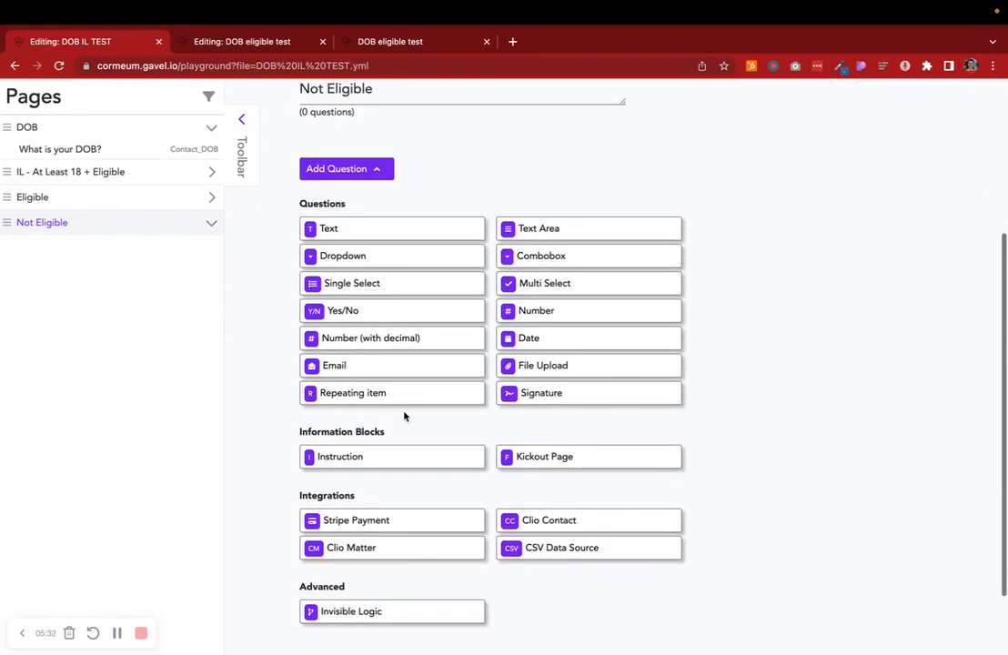
{"action": "left_click", "coordinate": [540, 456]}
{"action": "left_click", "coordinate": [338, 387]}
{"action": "type", "text": "No."}
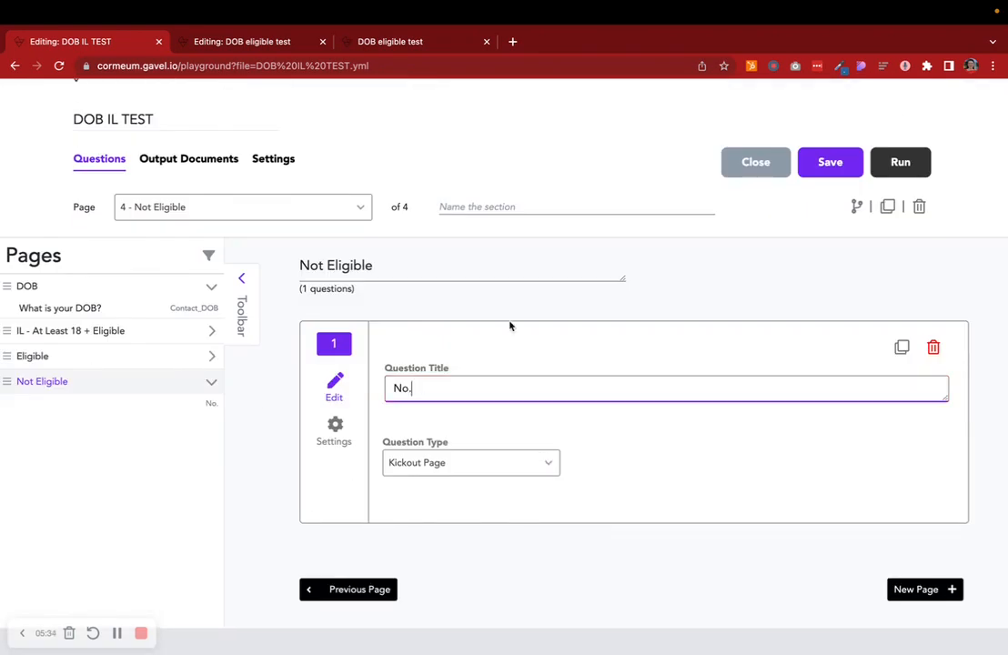
- Set the Not Eligible page logic to Show if EligibleYorN is No, and save the workflow
{"action": "left_click", "coordinate": [854, 207]}
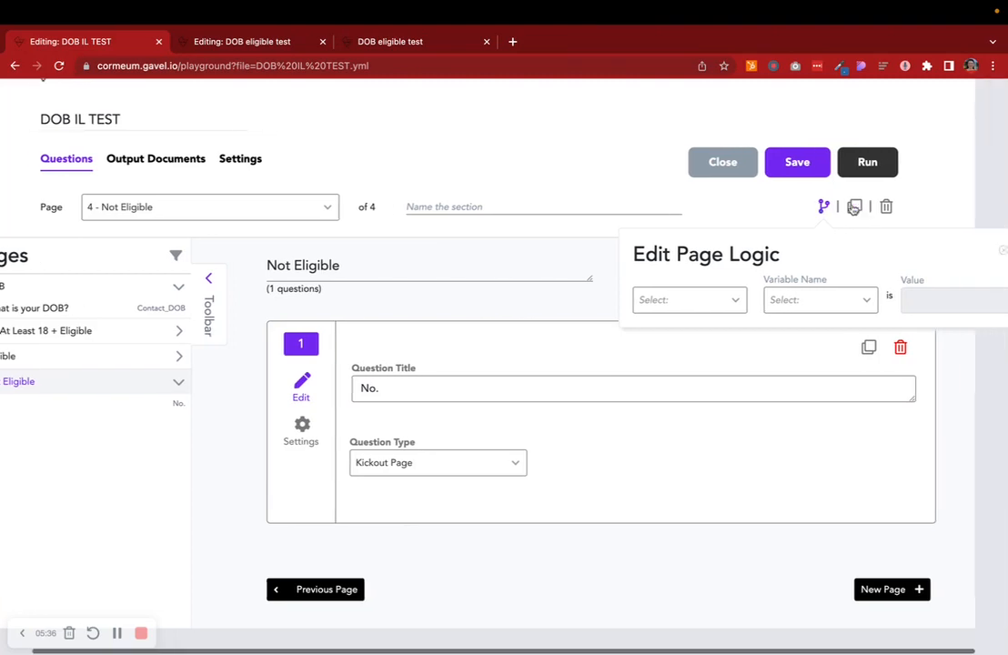
{"action": "left_click", "coordinate": [651, 303]}
{"action": "left_click", "coordinate": [653, 354]}
{"action": "left_click", "coordinate": [797, 298]}
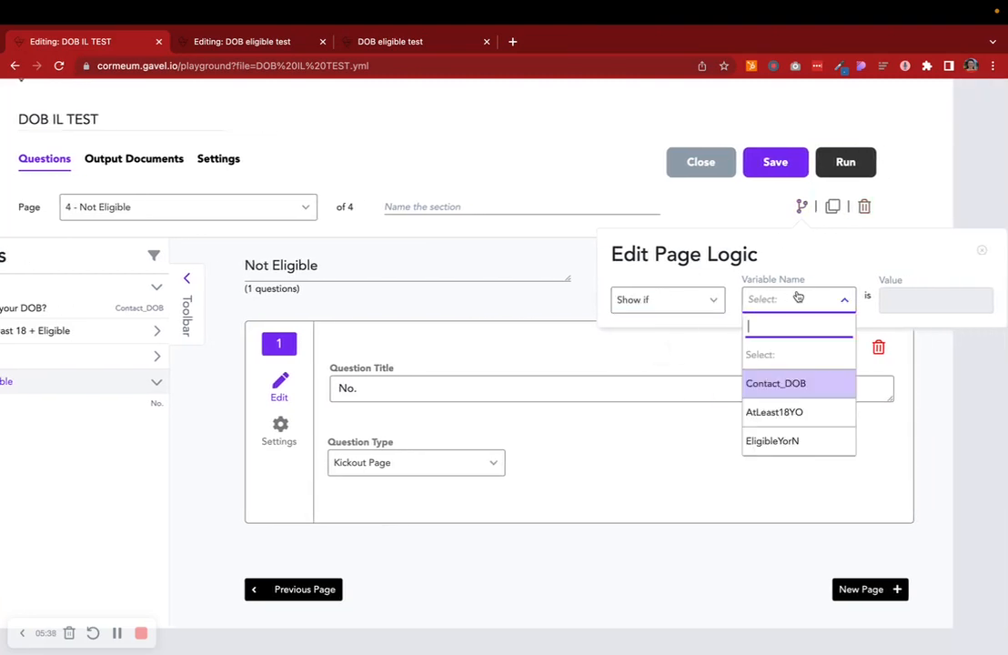
{"action": "left_click", "coordinate": [786, 441]}
{"action": "left_click", "coordinate": [918, 299]}
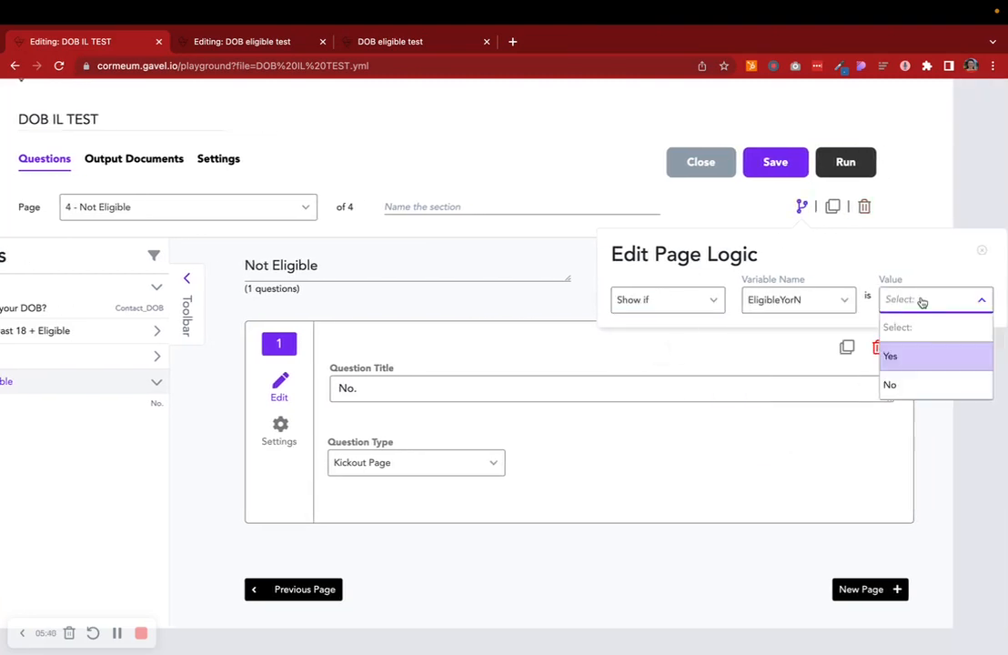
{"action": "left_click", "coordinate": [921, 386]}
{"action": "left_click", "coordinate": [791, 162]}
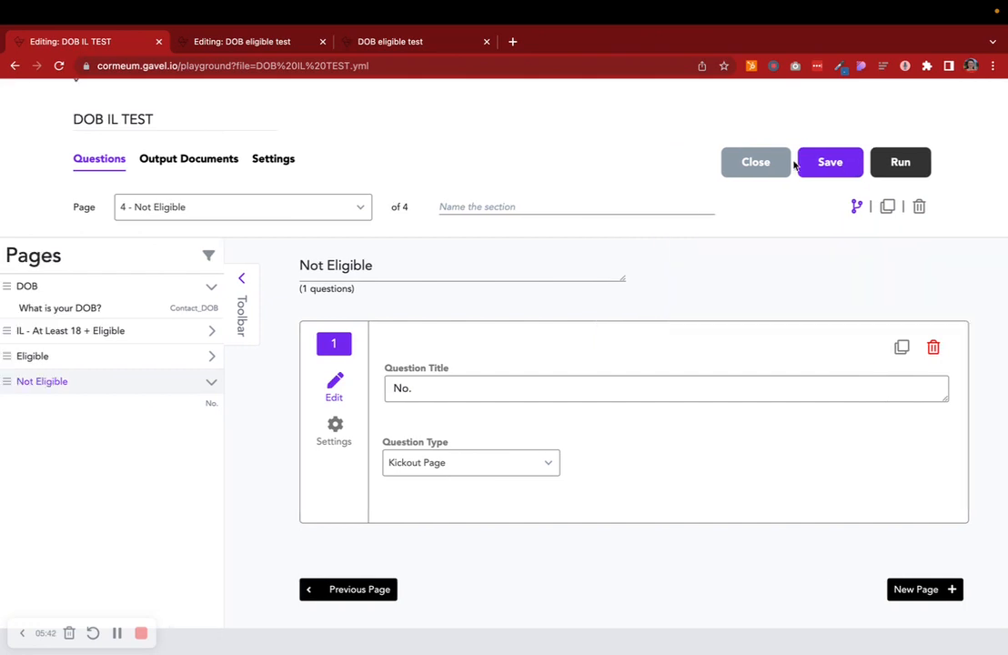
- Close the two other browser tabs and run the workflow
{"action": "left_click", "coordinate": [322, 42]}
{"action": "left_click", "coordinate": [322, 42]}
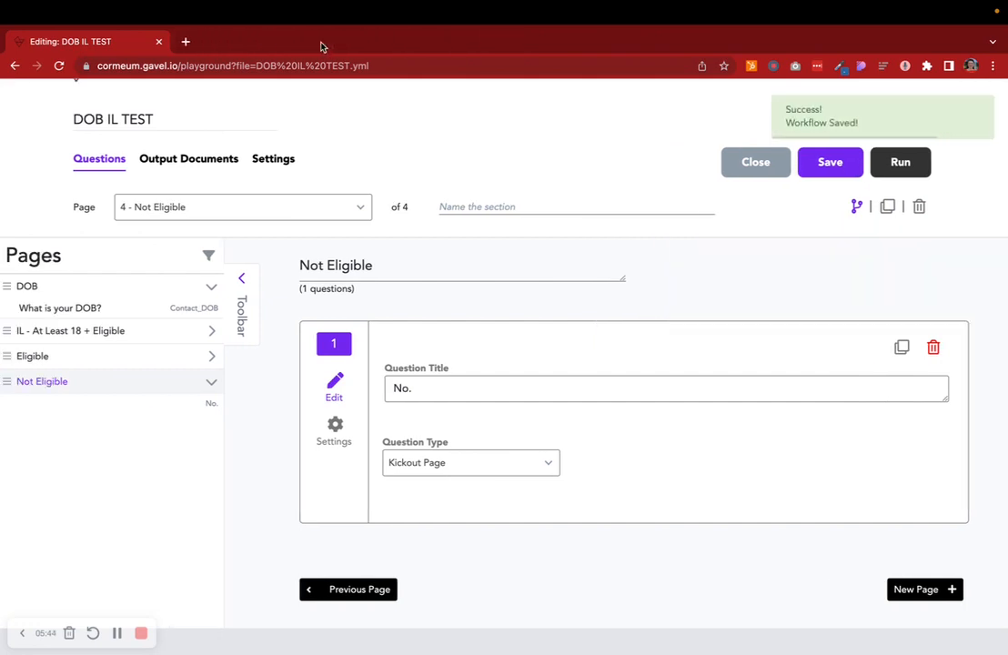
{"action": "scroll", "coordinate": [436, 355], "scroll_direction": "up", "scroll_amount": 1}
{"action": "scroll", "coordinate": [436, 356], "scroll_direction": "up", "scroll_amount": 1}
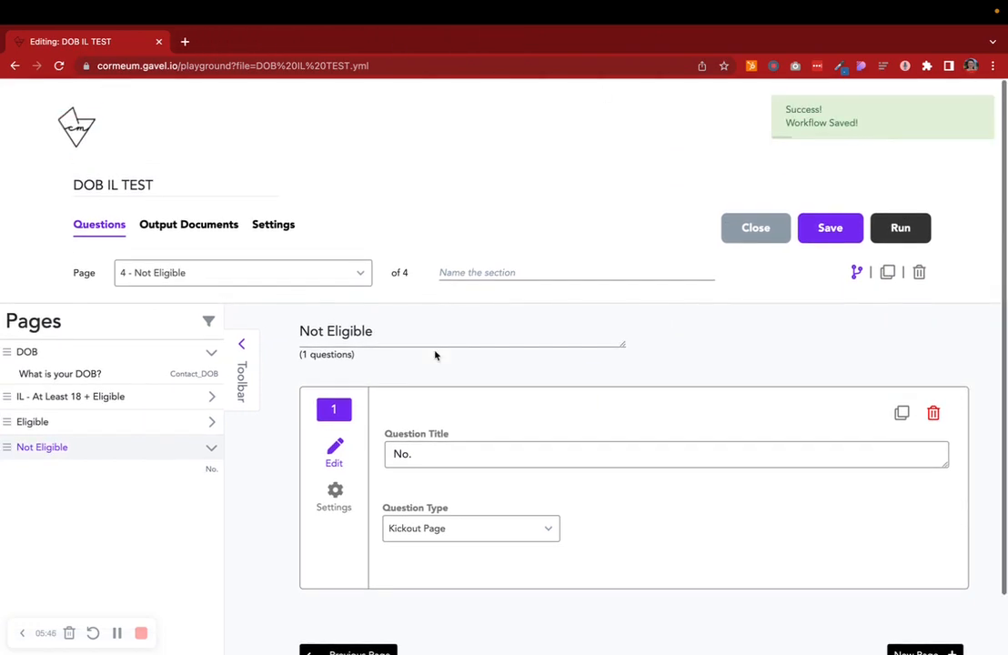
{"action": "left_click", "coordinate": [900, 228]}
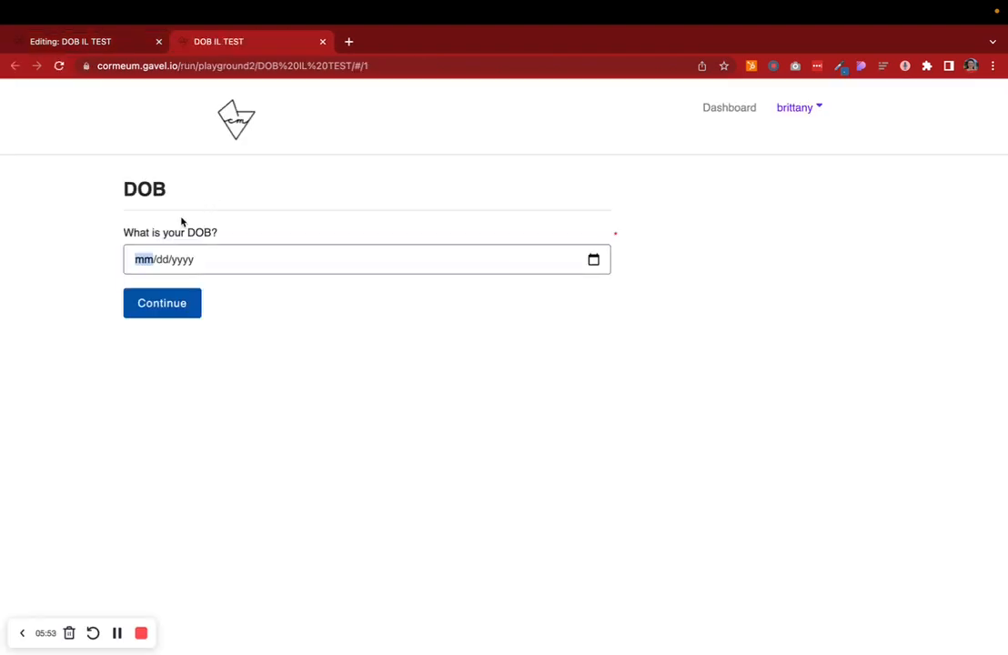
- Enter a test date of birth in the run and continue to the next page
{"action": "type", "text": "07/"}
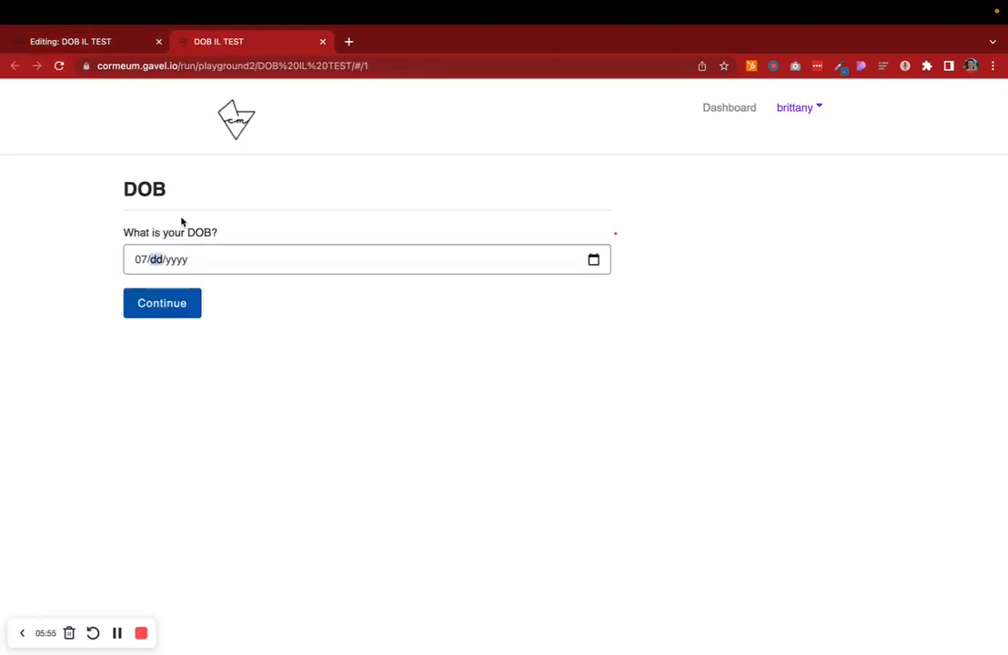
{"action": "type", "text": "03/0002"}
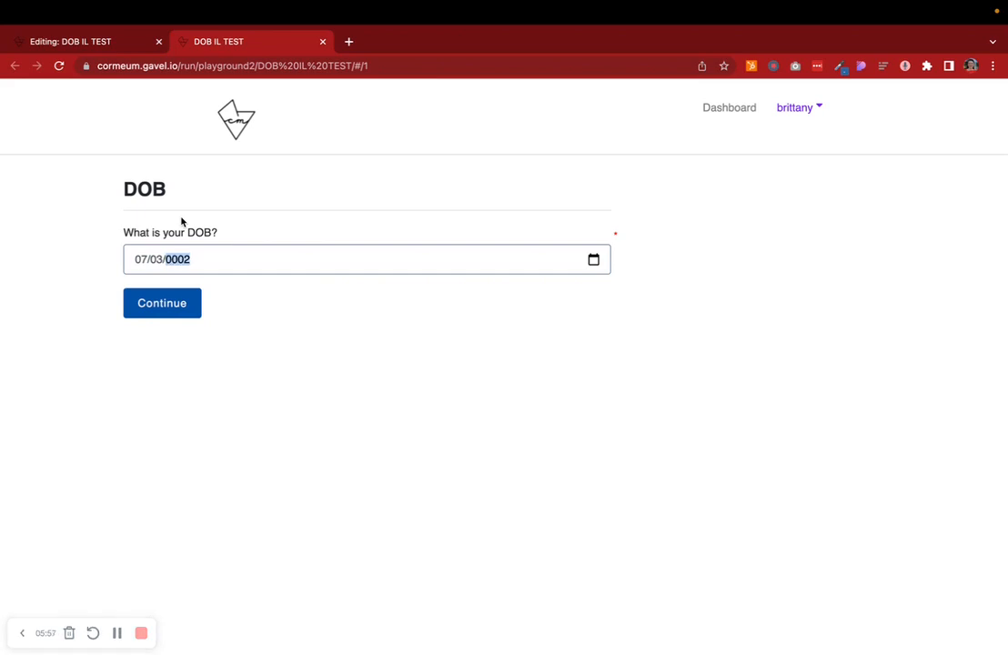
{"action": "left_click", "coordinate": [191, 314]}
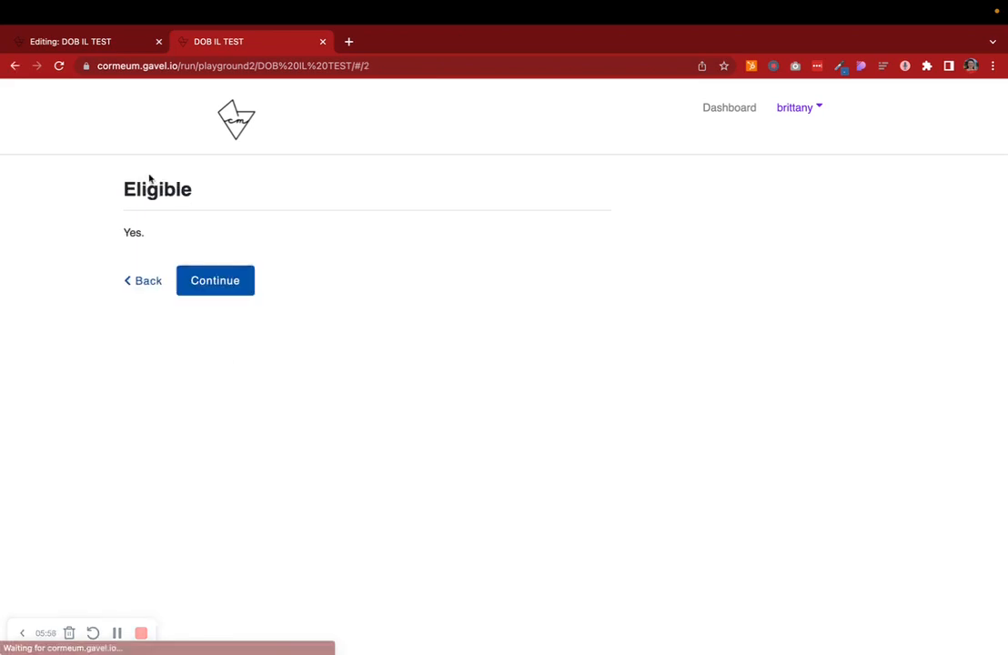
- Go back, change the date of birth to one day later, and continue again
{"action": "left_click", "coordinate": [149, 280]}
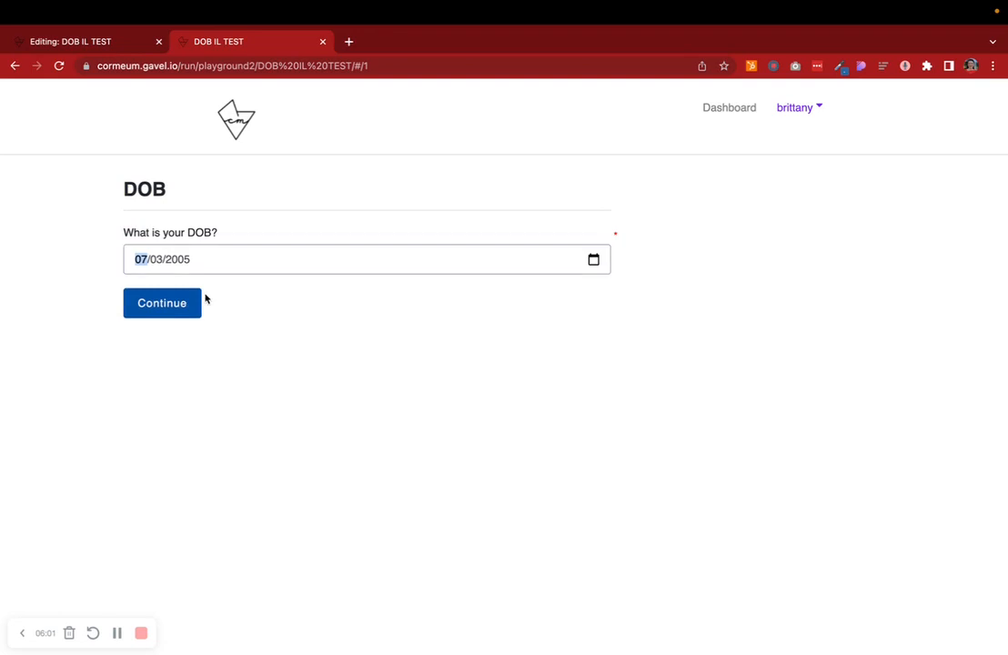
{"action": "left_click", "coordinate": [155, 263]}
{"action": "type", "text": "4"}
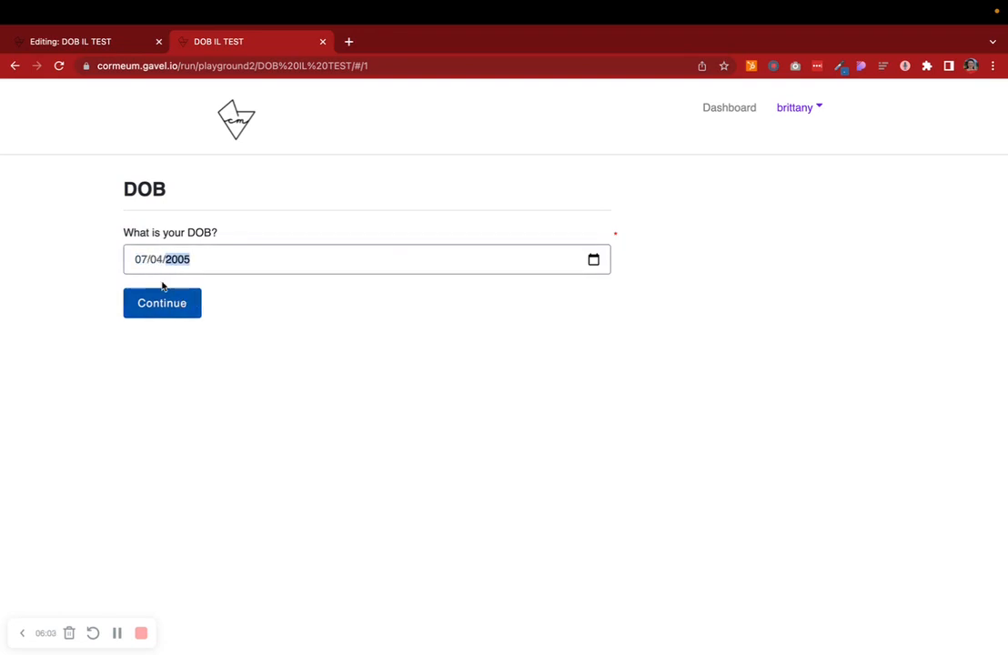
{"action": "left_click", "coordinate": [180, 303]}
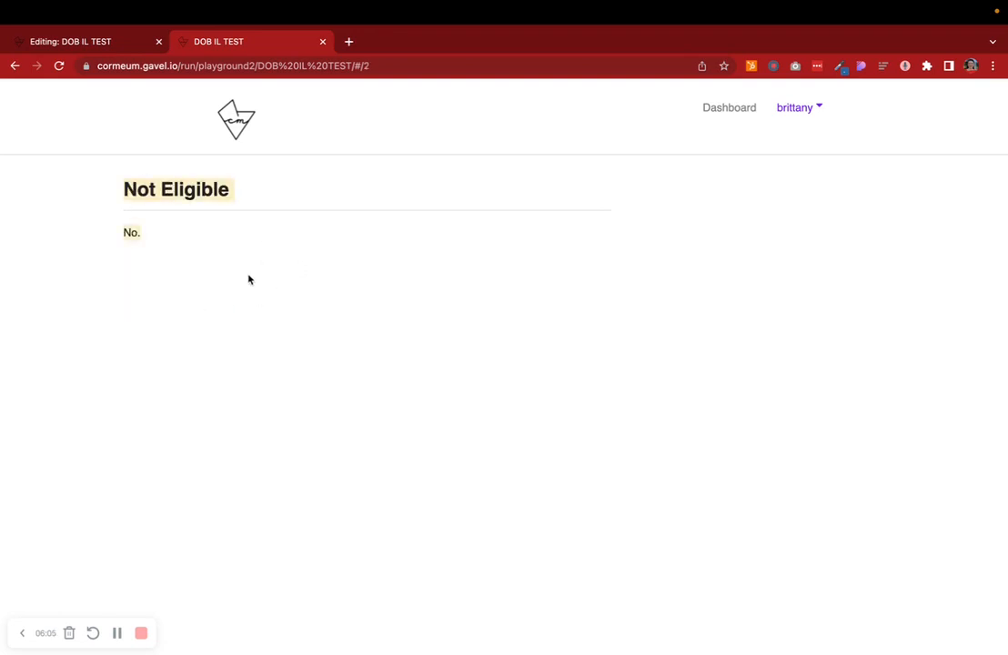